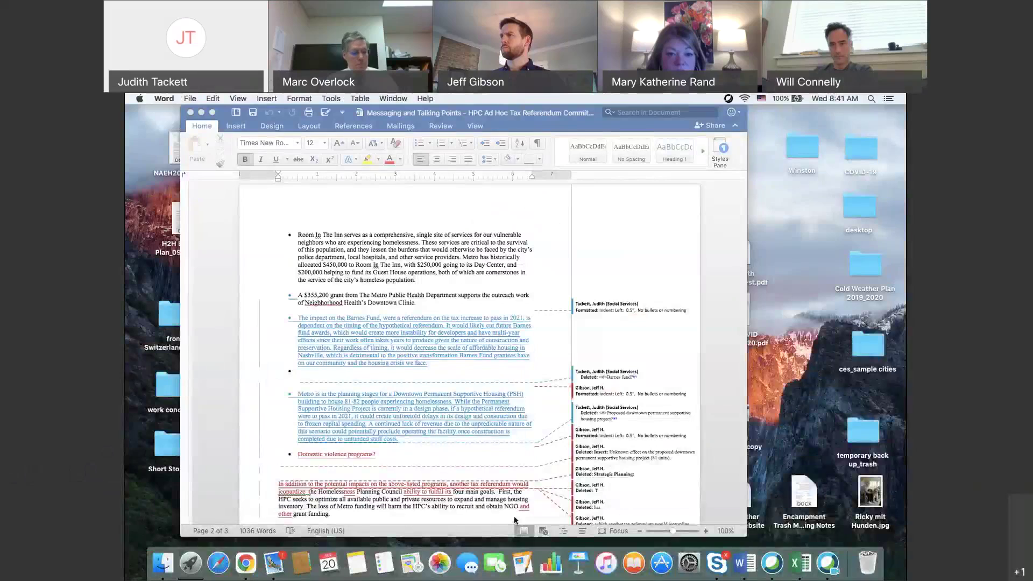
- Zoom the document to 140%, return to the title block, and enlarge the Word window
{"action": "left_click", "coordinate": [706, 531]}
{"action": "left_click", "coordinate": [706, 531]}
{"action": "left_click", "coordinate": [706, 531]}
{"action": "scroll", "coordinate": [616, 458], "scroll_direction": "up", "scroll_amount": 5}
{"action": "scroll", "coordinate": [615, 458], "scroll_direction": "up", "scroll_amount": 3}
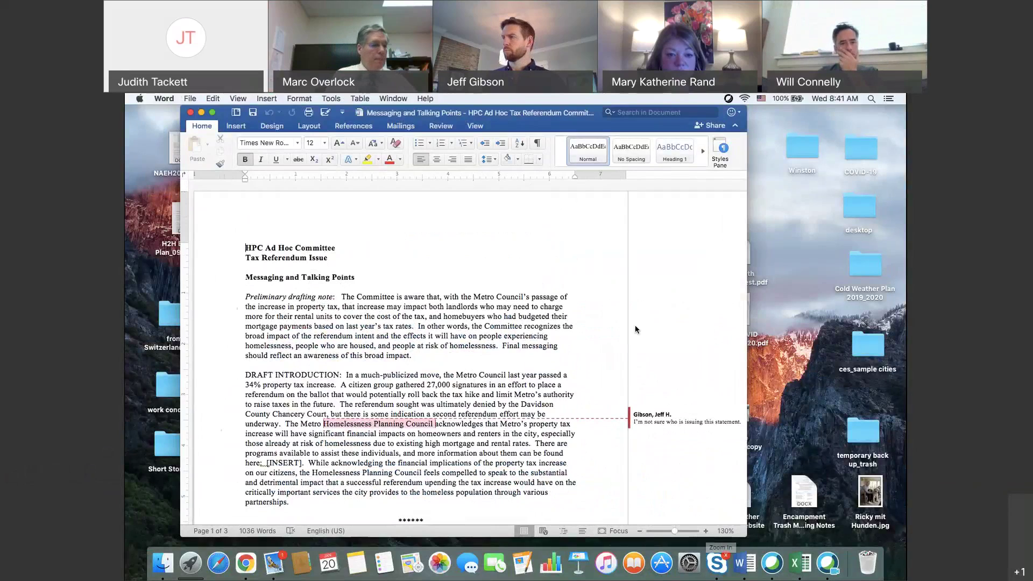
{"action": "left_click", "coordinate": [706, 531]}
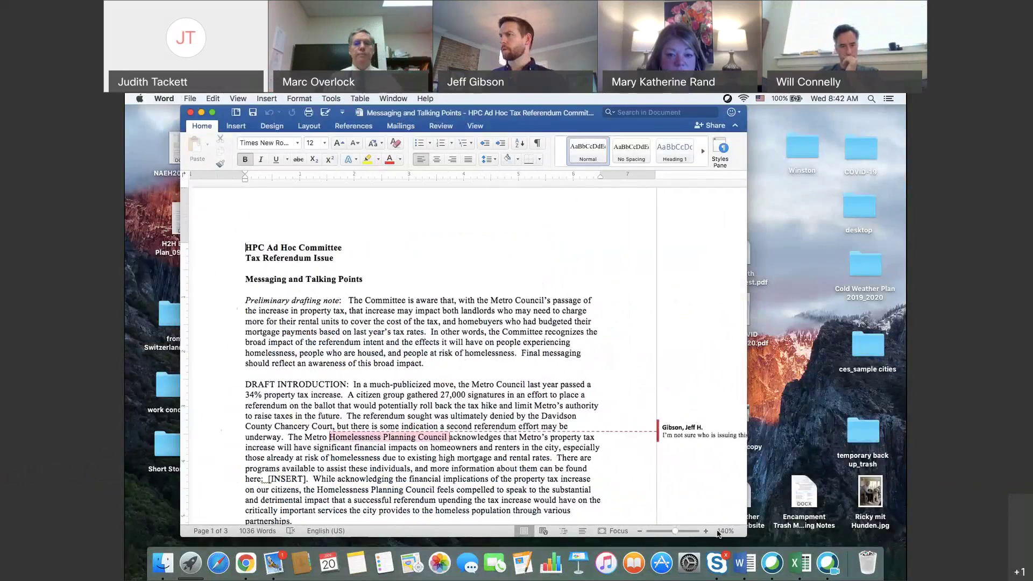
{"action": "left_click_drag", "start_coordinate": [744, 533], "coordinate": [827, 539]}
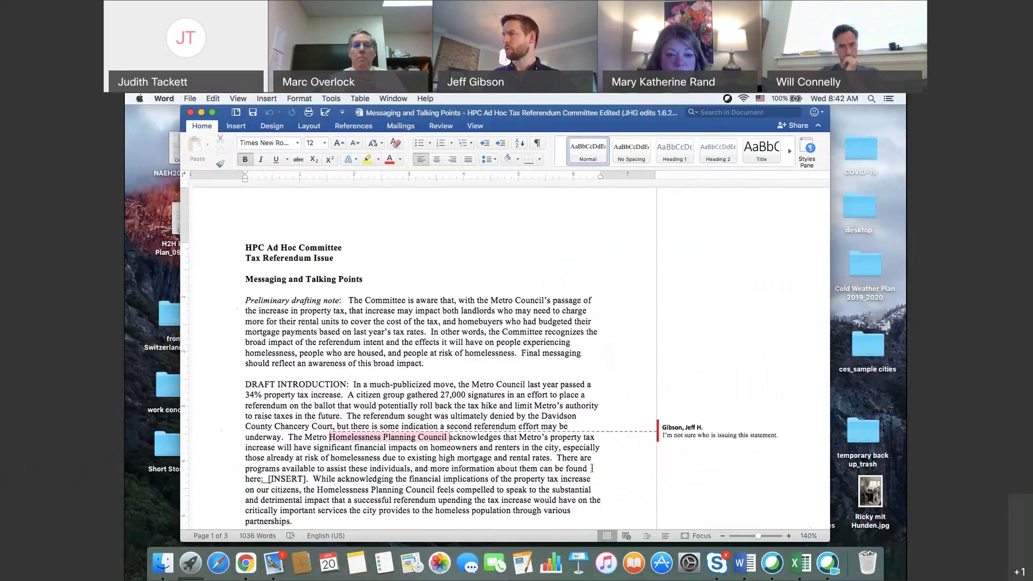
- Widen the Word window leftward so the introduction page and its comment margin fit comfortably
{"action": "scroll", "coordinate": [592, 468], "scroll_direction": "down", "scroll_amount": 2}
{"action": "scroll", "coordinate": [592, 467], "scroll_direction": "down", "scroll_amount": 3}
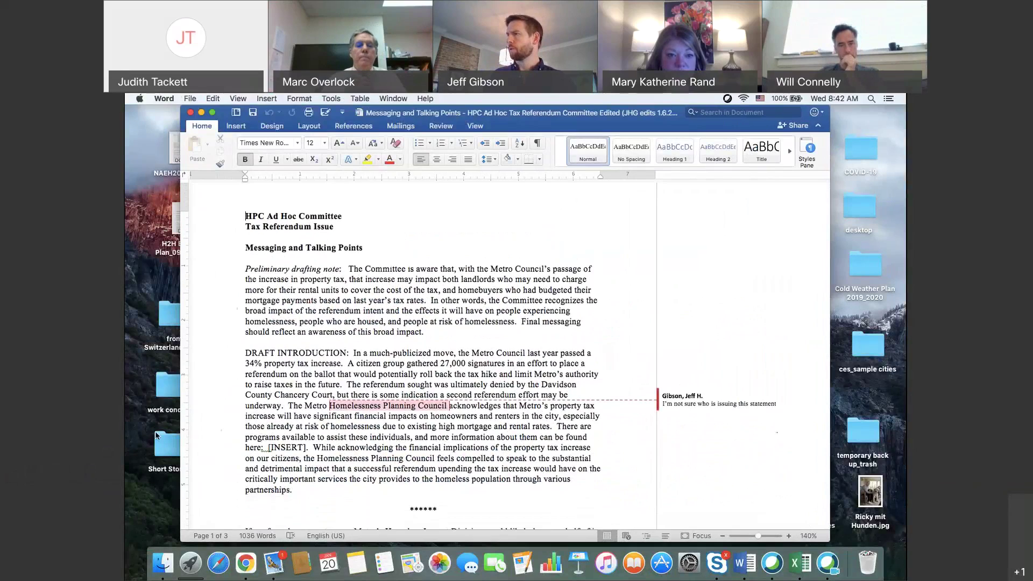
{"action": "left_click_drag", "start_coordinate": [180, 434], "coordinate": [148, 426]}
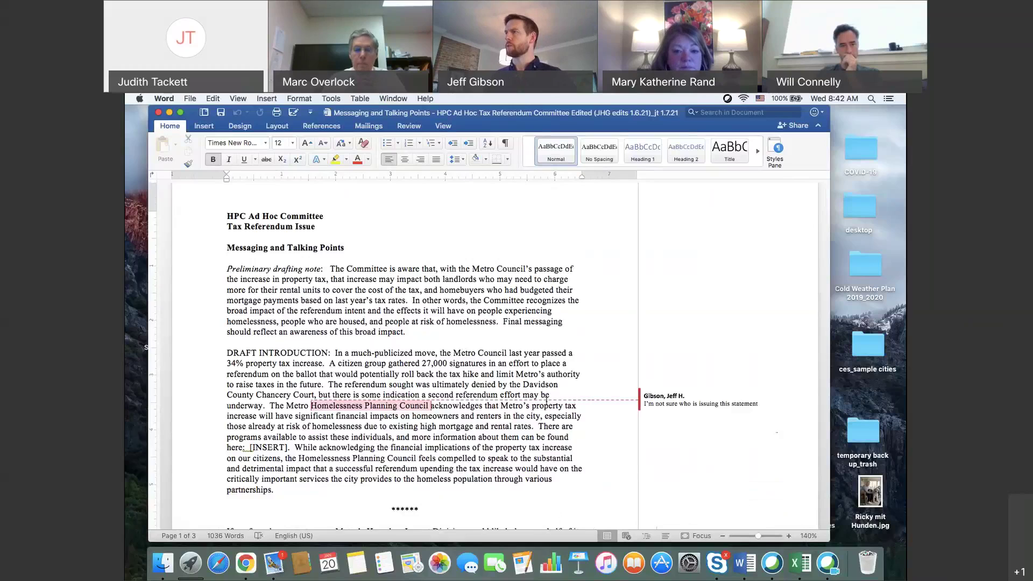
- Scroll down to the Homeless Impact Division paragraph and its SOAR and Centerstone grant bullets
{"action": "scroll", "coordinate": [547, 401], "scroll_direction": "down", "scroll_amount": 10}
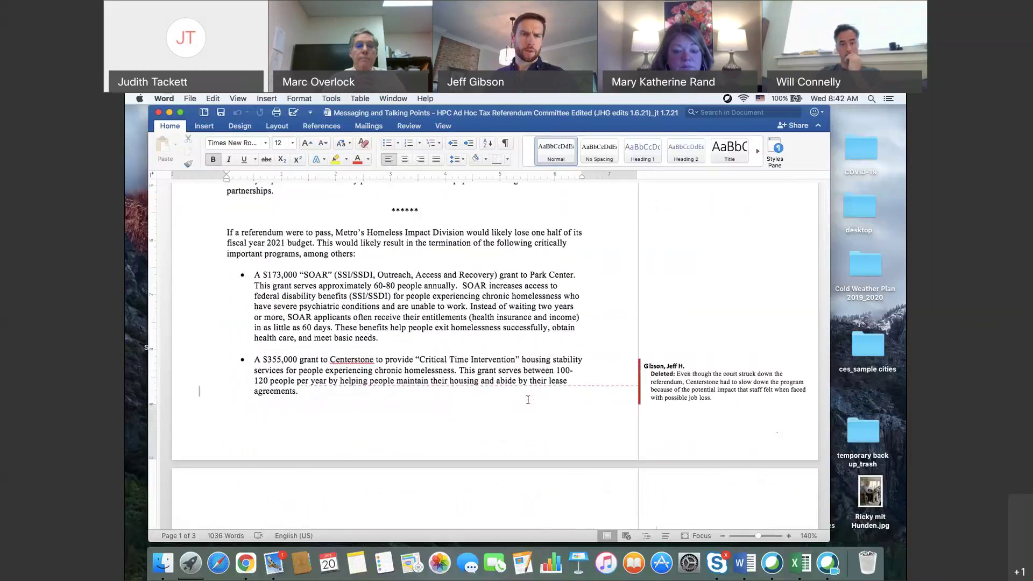
{"action": "scroll", "coordinate": [528, 400], "scroll_direction": "down", "scroll_amount": 7}
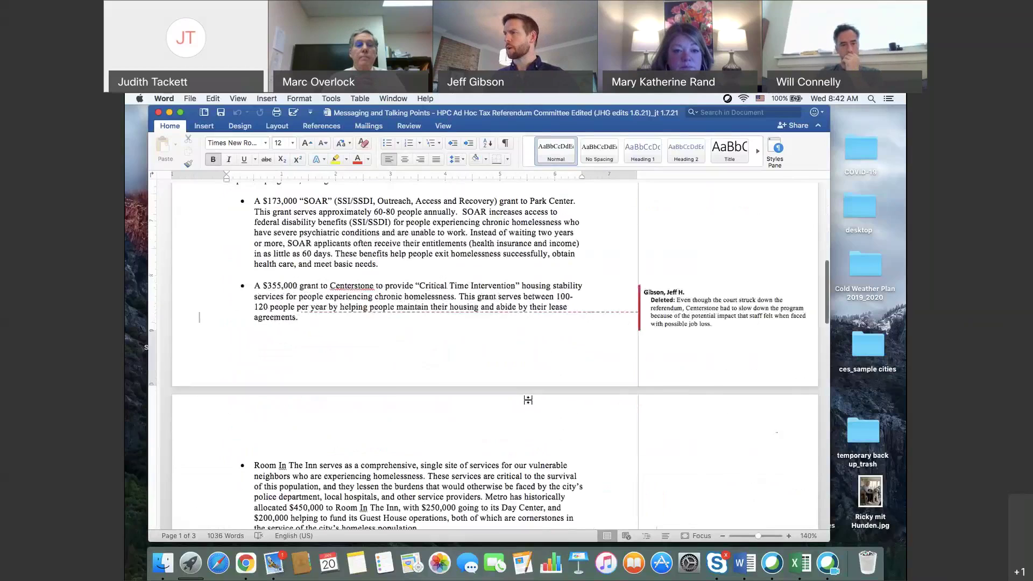
{"action": "scroll", "coordinate": [528, 399], "scroll_direction": "up", "scroll_amount": 6}
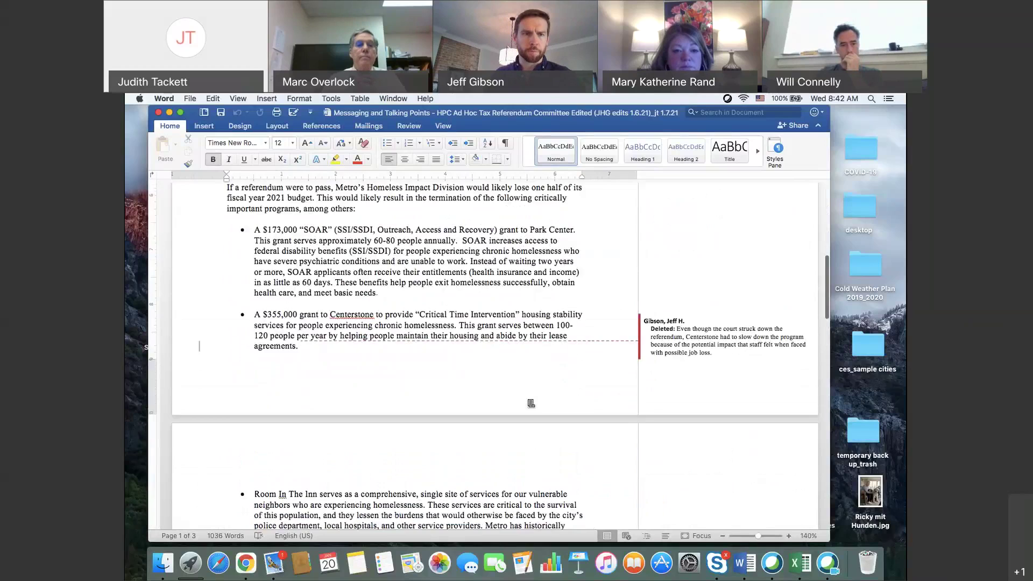
{"action": "scroll", "coordinate": [531, 403], "scroll_direction": "up", "scroll_amount": 6}
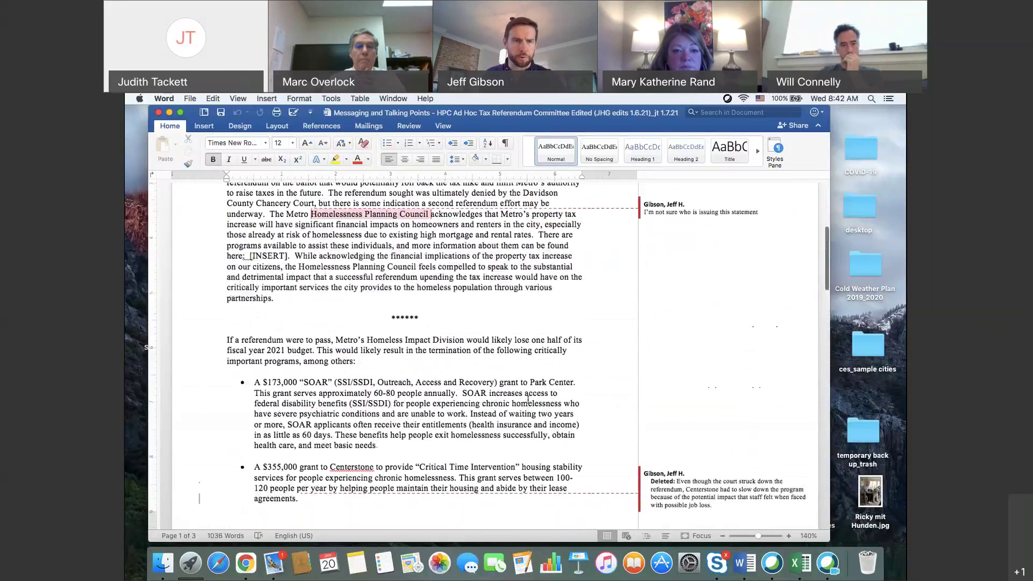
{"action": "scroll", "coordinate": [528, 399], "scroll_direction": "down", "scroll_amount": 1}
{"action": "scroll", "coordinate": [527, 400], "scroll_direction": "down", "scroll_amount": 2}
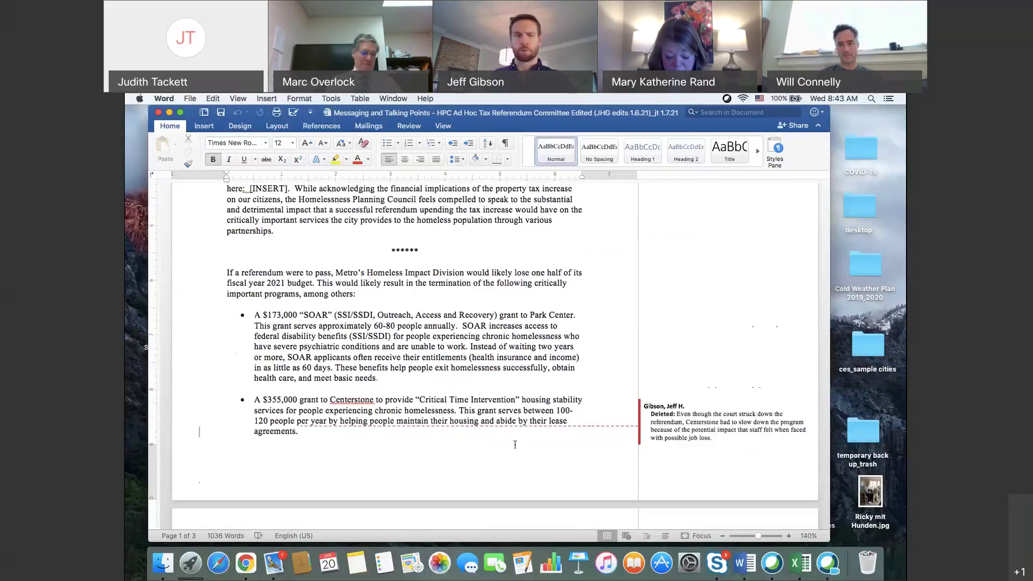
{"action": "scroll", "coordinate": [515, 445], "scroll_direction": "down", "scroll_amount": 10}
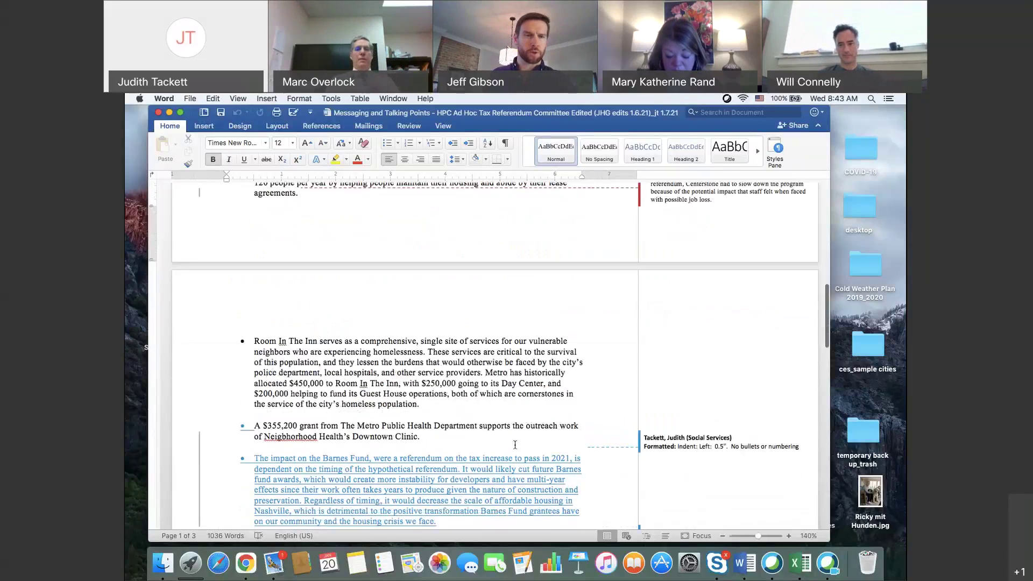
{"action": "scroll", "coordinate": [515, 444], "scroll_direction": "down", "scroll_amount": 5}
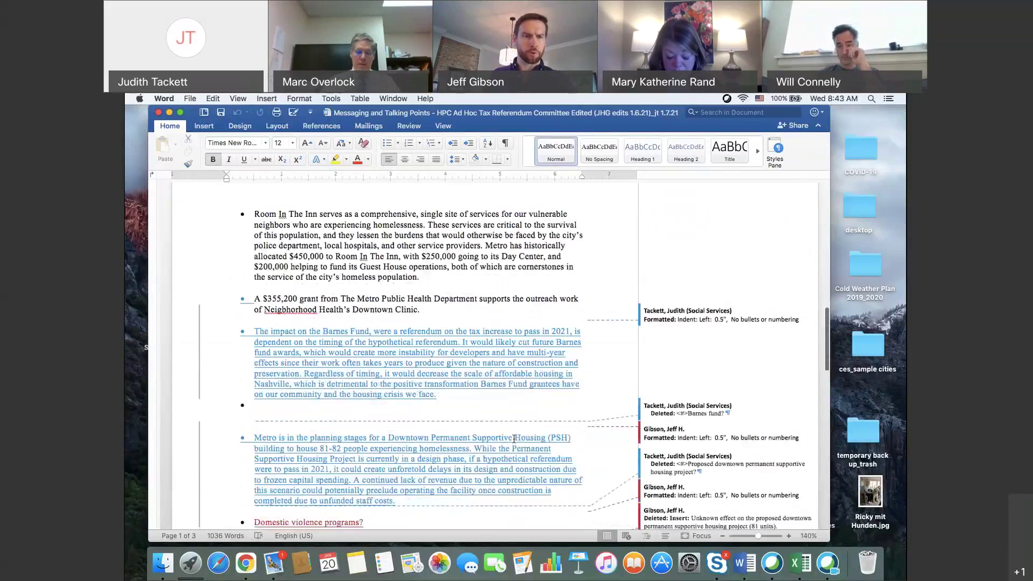
{"action": "scroll", "coordinate": [515, 439], "scroll_direction": "down", "scroll_amount": 1}
{"action": "scroll", "coordinate": [514, 439], "scroll_direction": "down", "scroll_amount": 1}
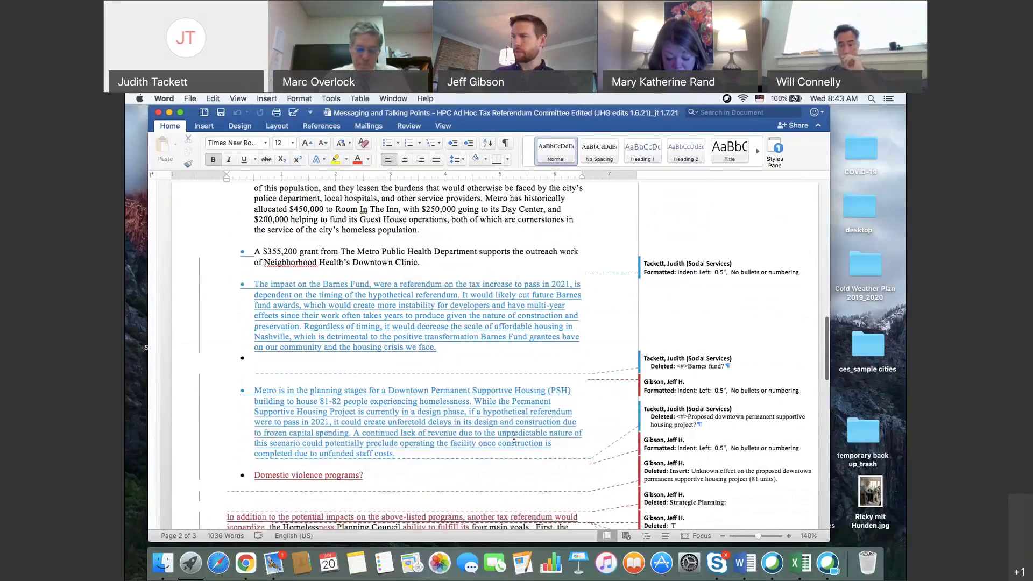
{"action": "scroll", "coordinate": [514, 439], "scroll_direction": "down", "scroll_amount": 1}
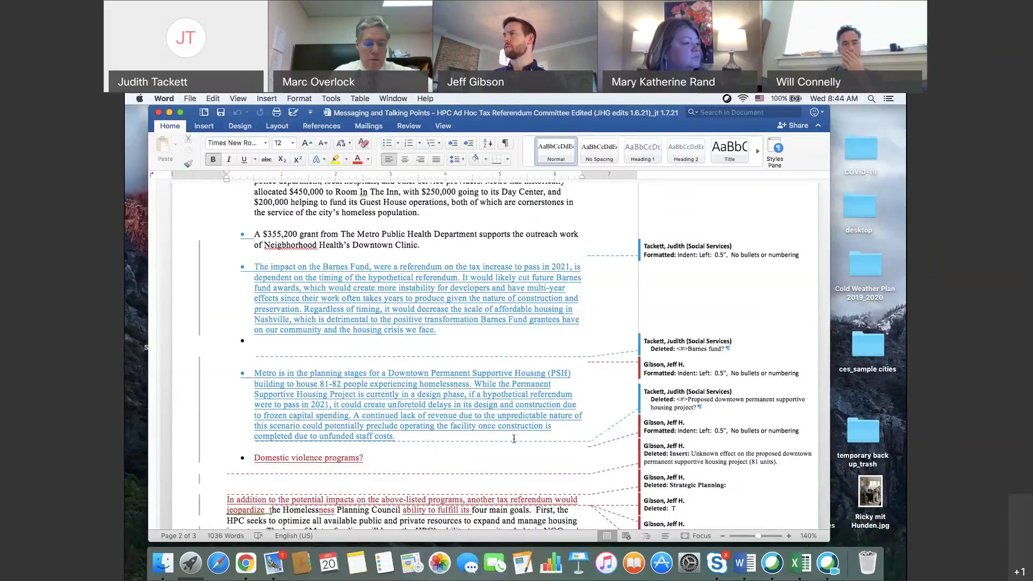
{"action": "scroll", "coordinate": [514, 438], "scroll_direction": "up", "scroll_amount": 5}
{"action": "scroll", "coordinate": [514, 439], "scroll_direction": "up", "scroll_amount": 6}
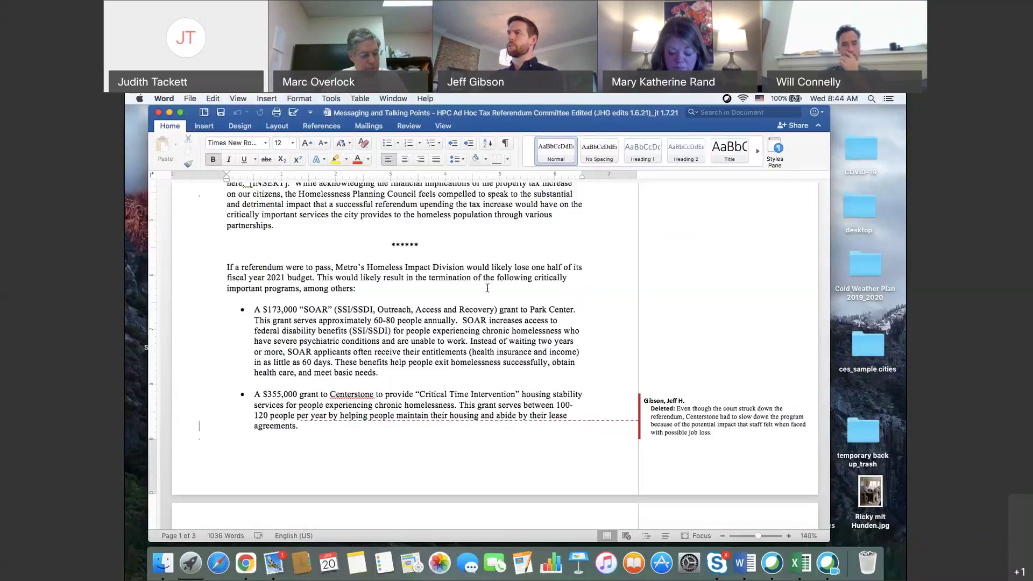
- Insert 'following signigicant impacts in the following' before 'termination' and delete 'termination of the following'
{"action": "left_click", "coordinate": [428, 278]}
{"action": "type", "text": "following"}
{"action": "type", "text": " signigi"}
{"action": "type", "text": "cant impa"}
{"action": "type", "text": "cts in the fol"}
{"action": "type", "text": "lowing critically important programs, among others:"}
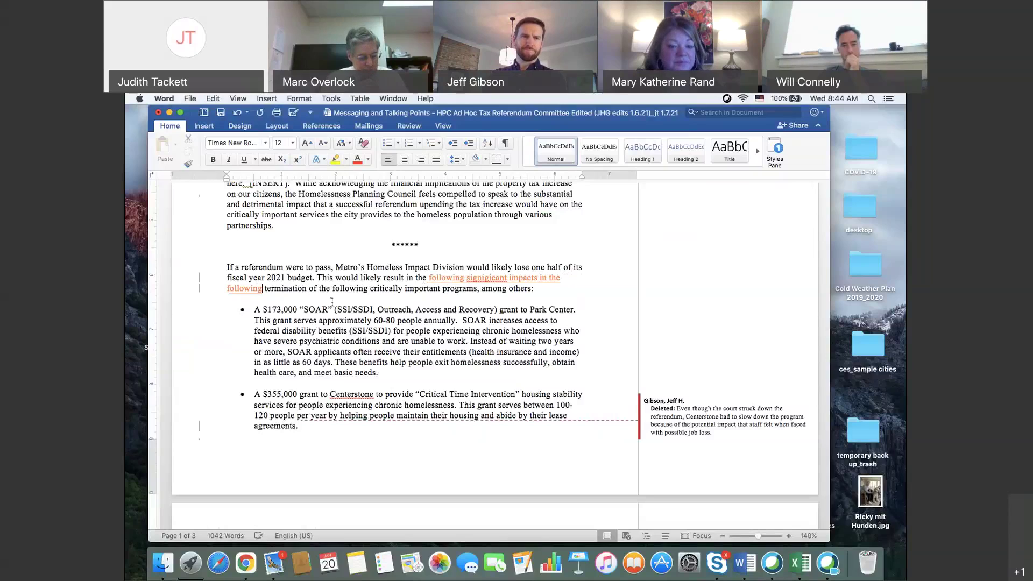
{"action": "left_click", "coordinate": [369, 289], "text": "shift"}
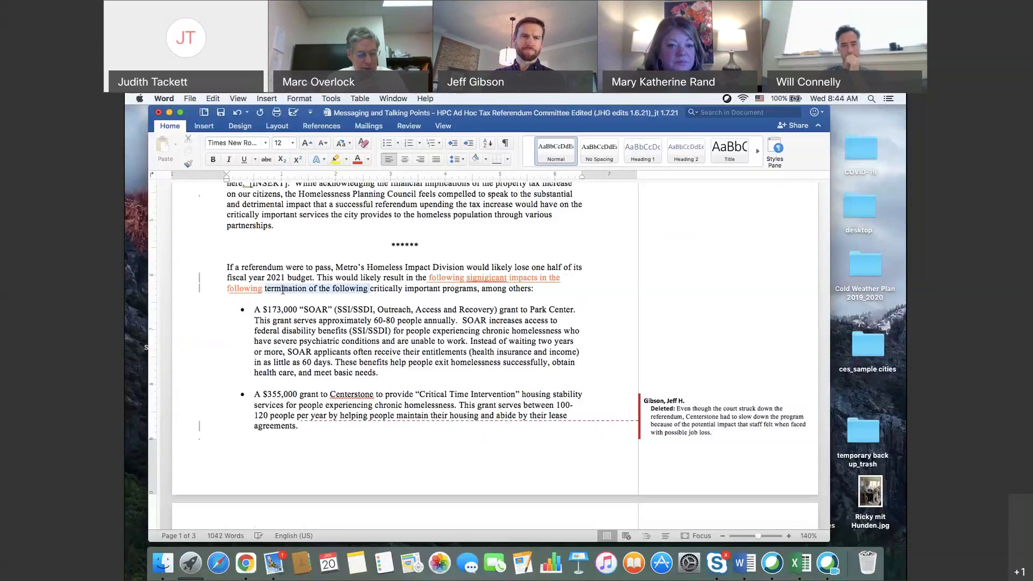
{"action": "key", "text": "BackSpace"}
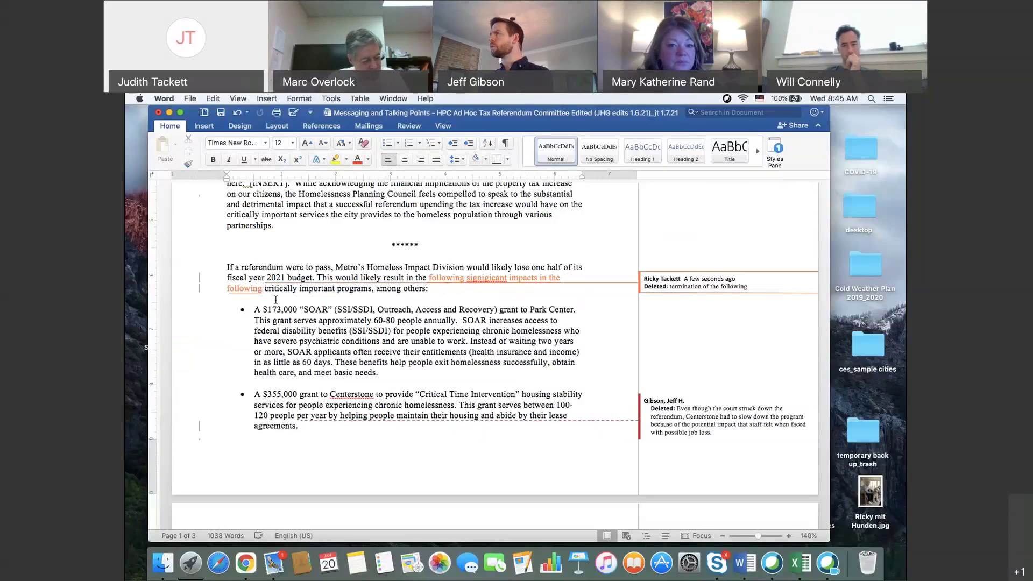
- Remove the extra leading 'following' and correct 'signigicant' to 'significant'
{"action": "left_click_drag", "start_coordinate": [264, 289], "coordinate": [225, 289]}
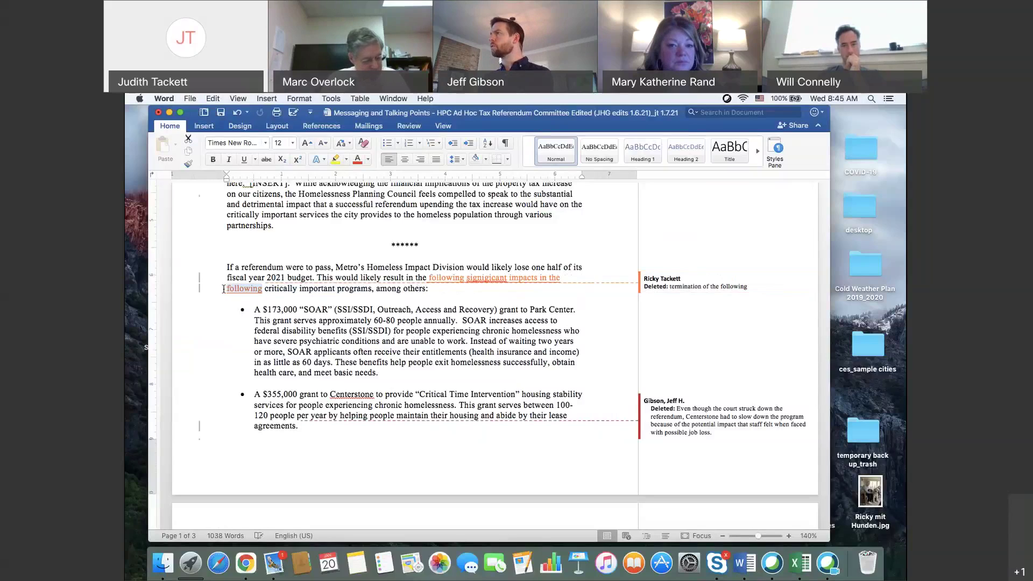
{"action": "left_click", "coordinate": [485, 293]}
{"action": "left_click_drag", "start_coordinate": [465, 278], "coordinate": [433, 277]}
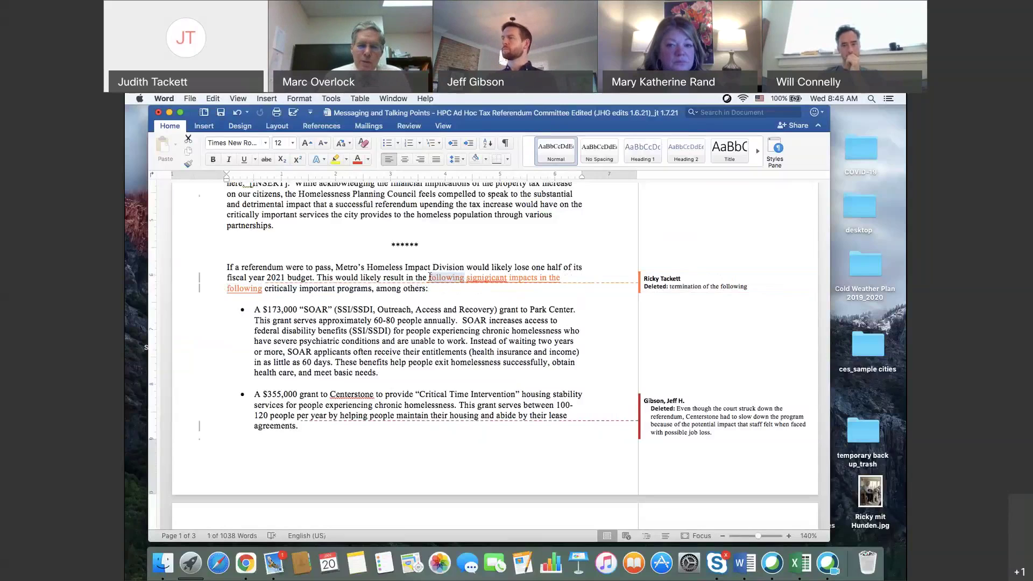
{"action": "key", "text": "Delete"}
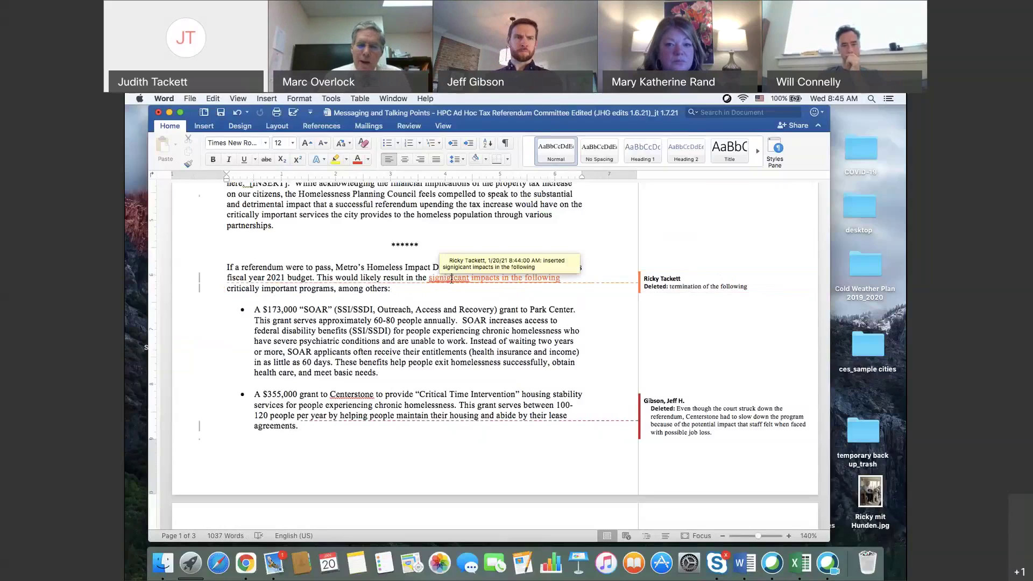
{"action": "left_click", "coordinate": [451, 278]}
{"action": "key", "text": "BackSpace"}
{"action": "type", "text": "f"}
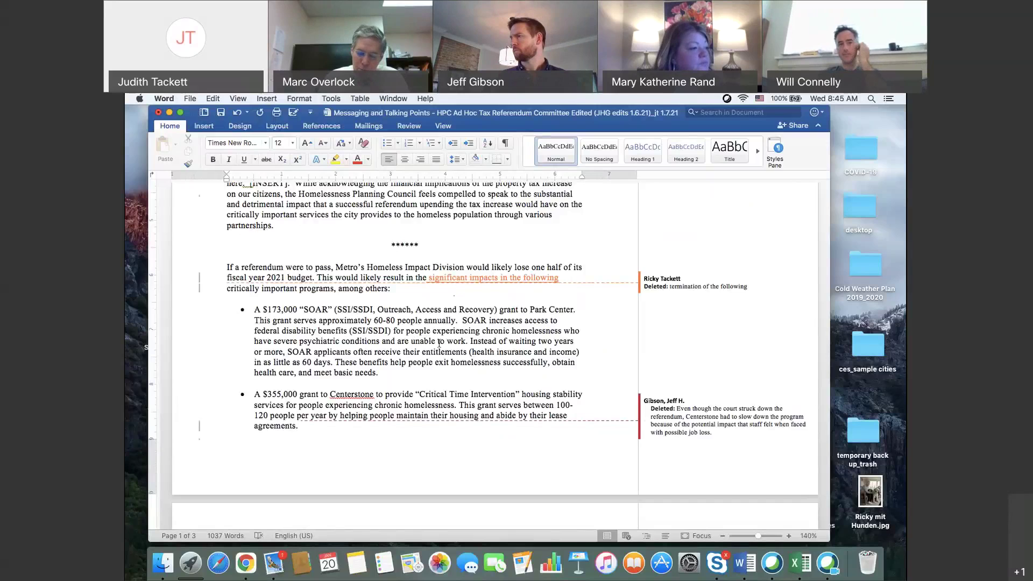
- Delete the Barnes Fund bullet's opening sentence about the hypothetical referendum timing as a tracked change
{"action": "scroll", "coordinate": [439, 343], "scroll_direction": "down", "scroll_amount": 15}
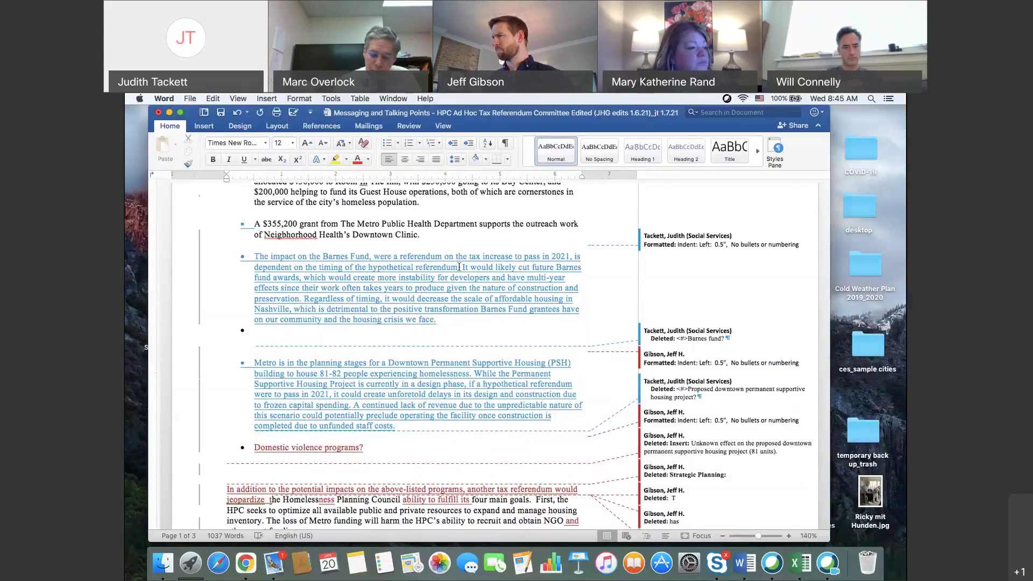
{"action": "left_click_drag", "start_coordinate": [459, 267], "coordinate": [258, 256]}
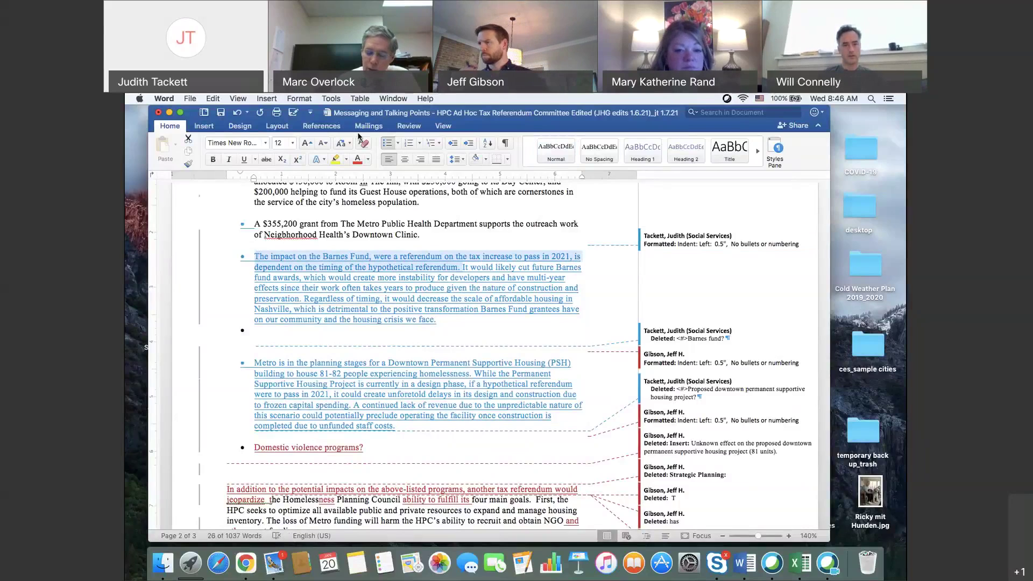
{"action": "key", "text": "BackSpace"}
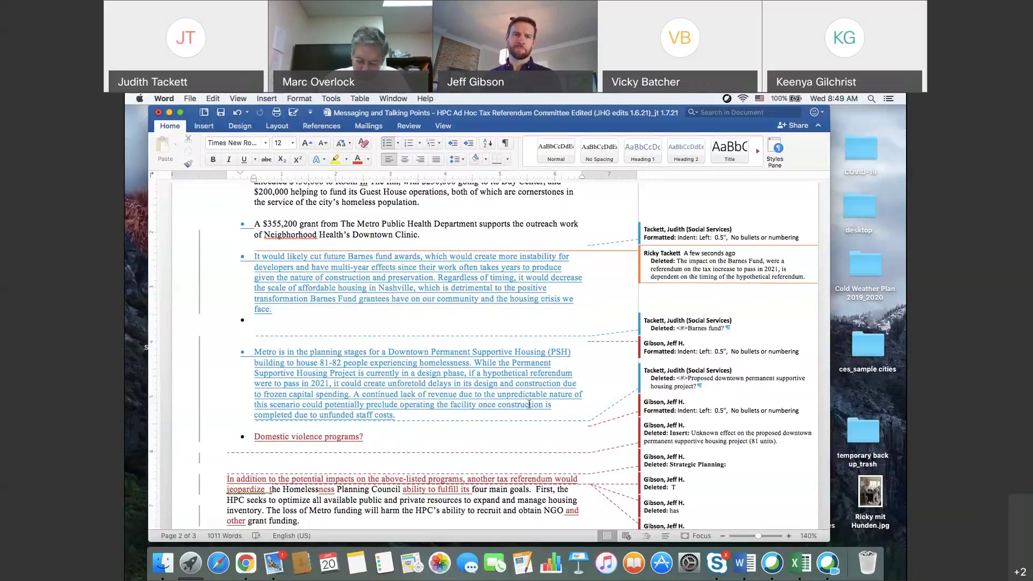
{"action": "mouse_move", "coordinate": [529, 404]}
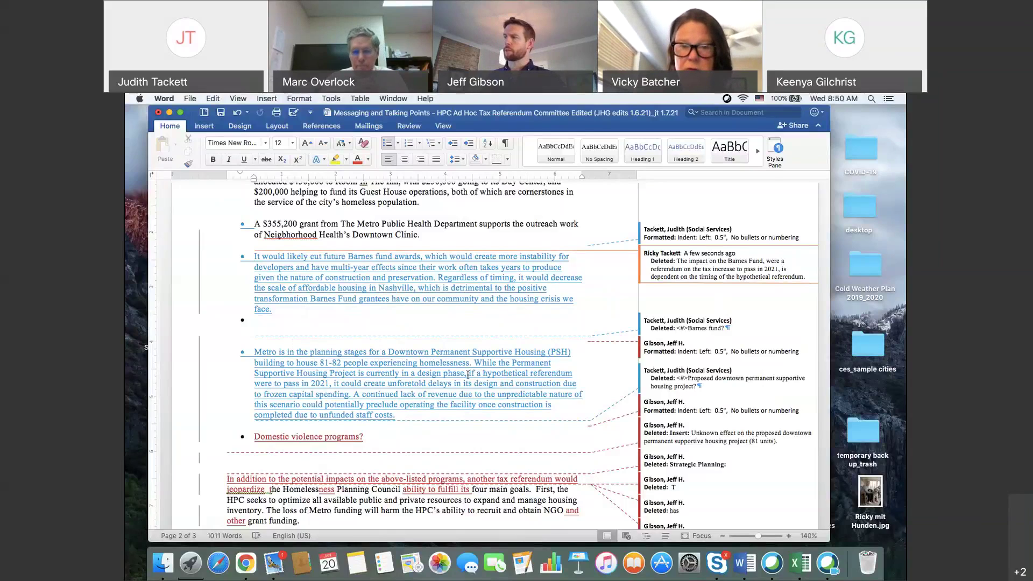
{"action": "mouse_move", "coordinate": [469, 375]}
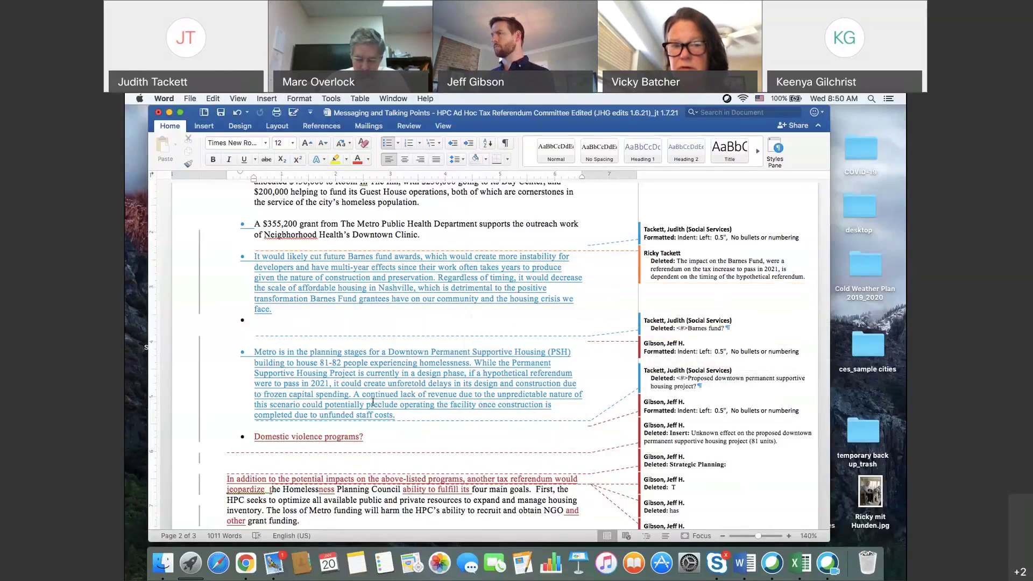
{"action": "mouse_move", "coordinate": [413, 408]}
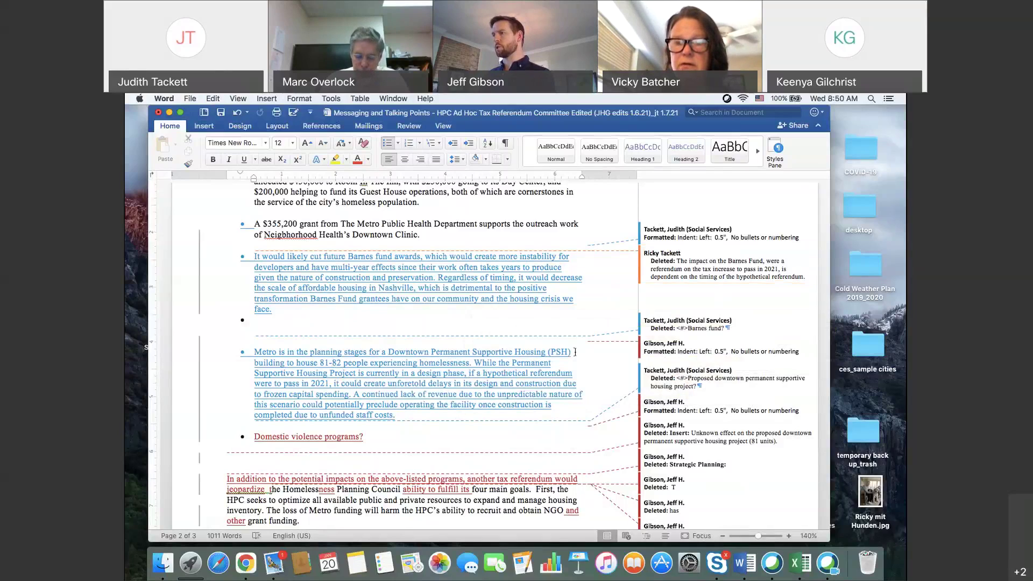
{"action": "left_click", "coordinate": [575, 352]}
{"action": "key", "text": "BackSpace"}
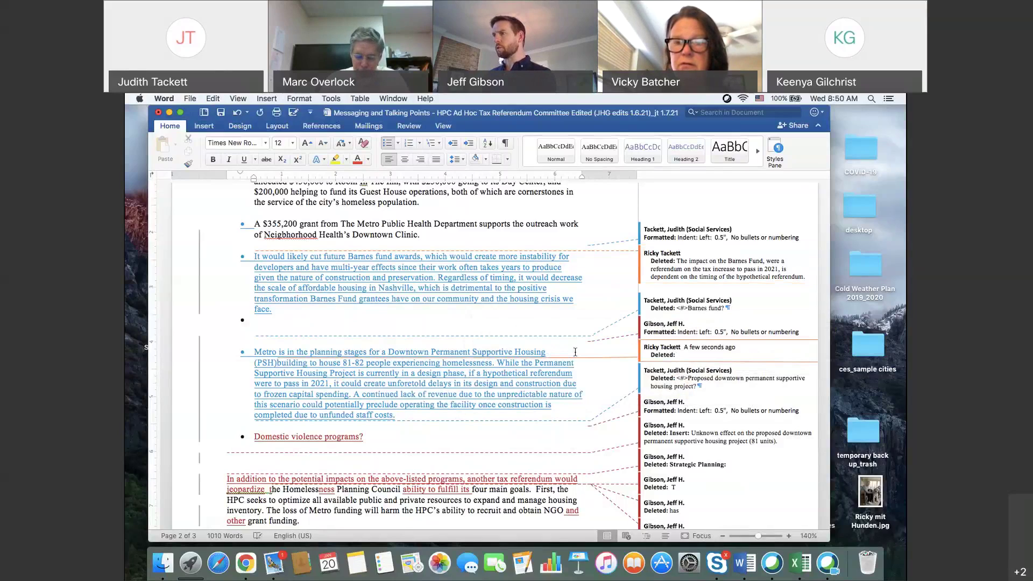
{"action": "type", "text": ", currently in the pl"}
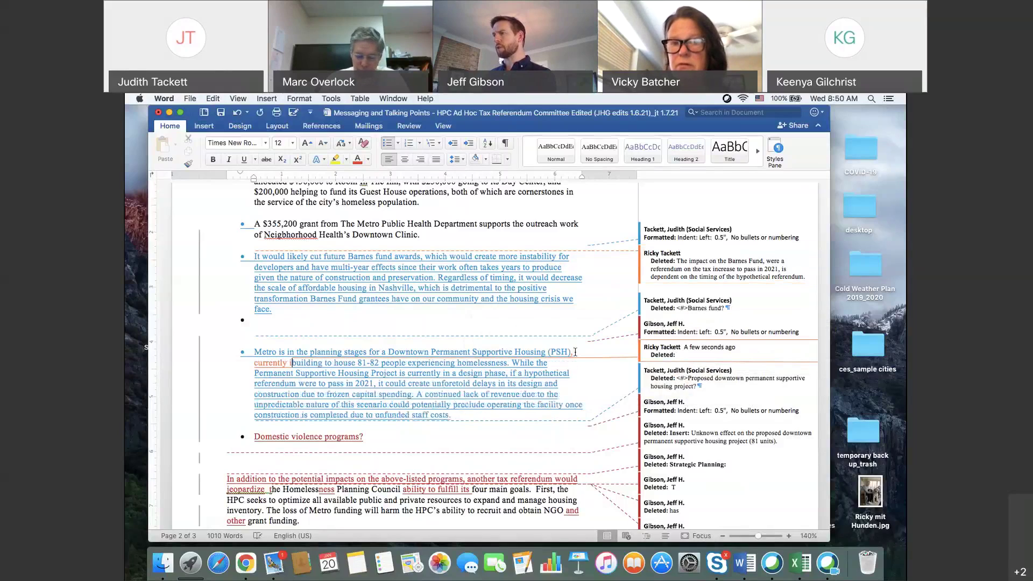
{"action": "type", "text": "anning stage"}
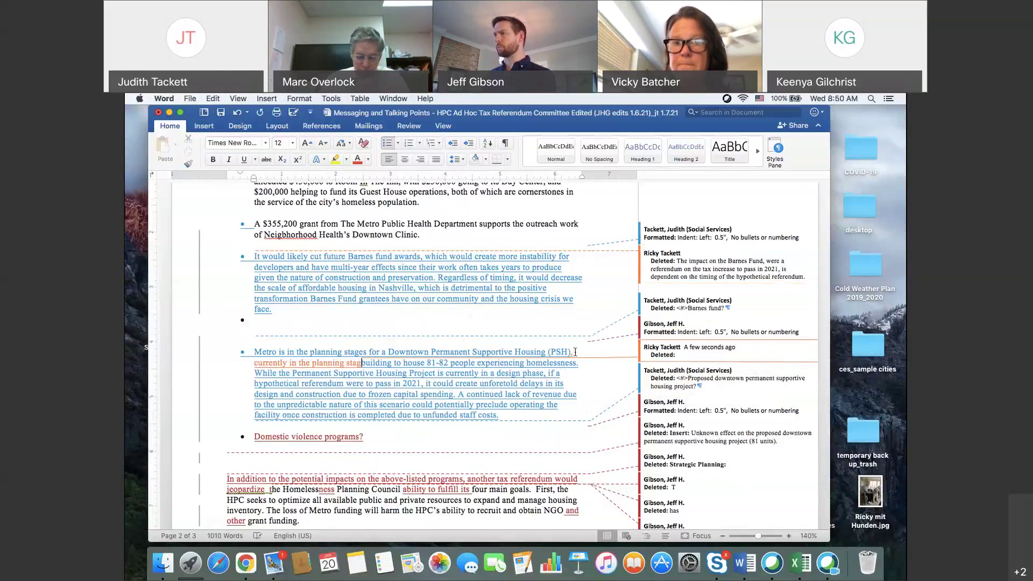
{"action": "type", "text": "s, is an initiat"}
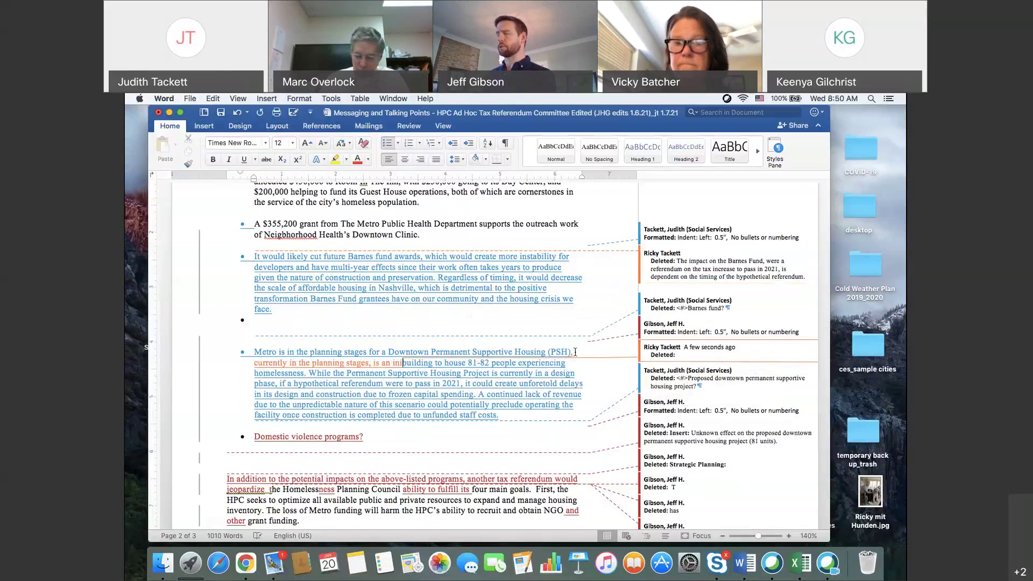
{"action": "type", "text": "ive to"}
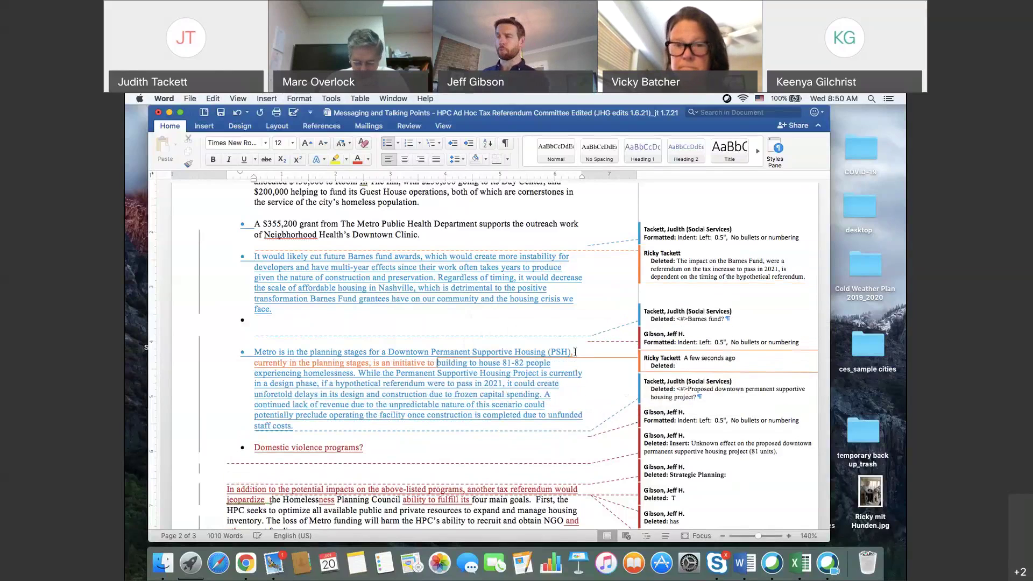
{"action": "left_click", "coordinate": [466, 364]}
{"action": "key", "text": "BackSpace"}
{"action": "key", "text": "BackSpace"}
{"action": "key", "text": "BackSpace"}
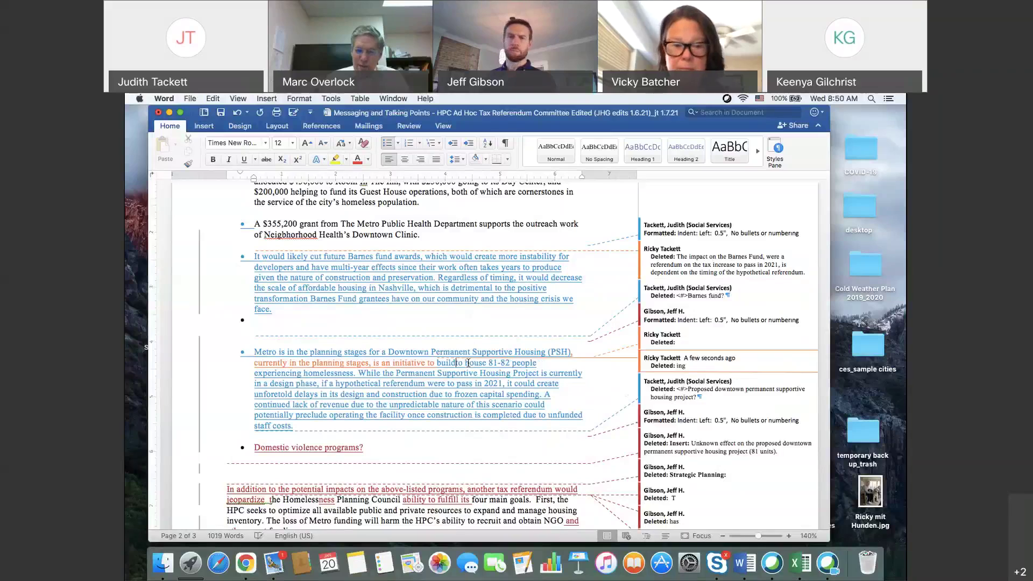
{"action": "type", "text": "housing"}
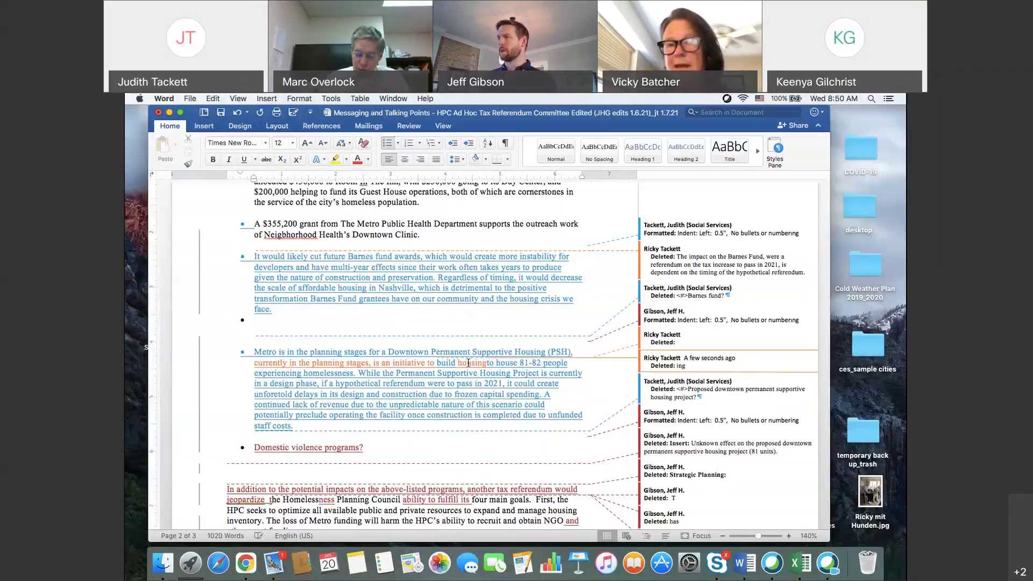
{"action": "key", "text": "Right"}
{"action": "key", "text": "Right"}
{"action": "key", "text": "Right"}
{"action": "key", "text": "Right"}
{"action": "key", "text": "Right"}
{"action": "key", "text": "Right"}
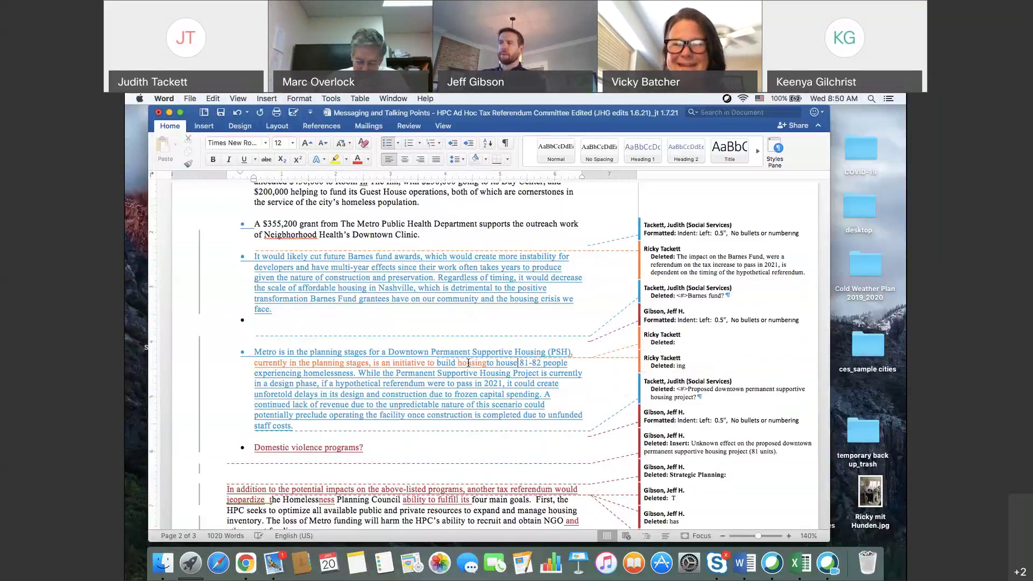
{"action": "key", "text": "BackSpace"}
{"action": "key", "text": "BackSpace"}
{"action": "key", "text": "BackSpace"}
{"action": "key", "text": "BackSpace"}
{"action": "key", "text": "BackSpace"}
{"action": "key", "text": "BackSpace"}
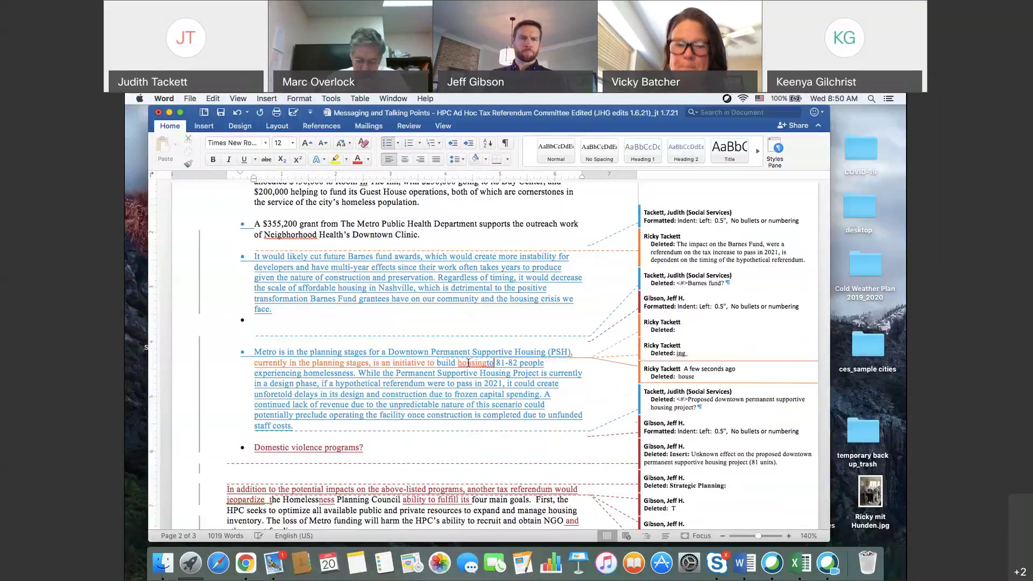
{"action": "key", "text": "BackSpace"}
{"action": "key", "text": "BackSpace"}
{"action": "type", "text": "for"}
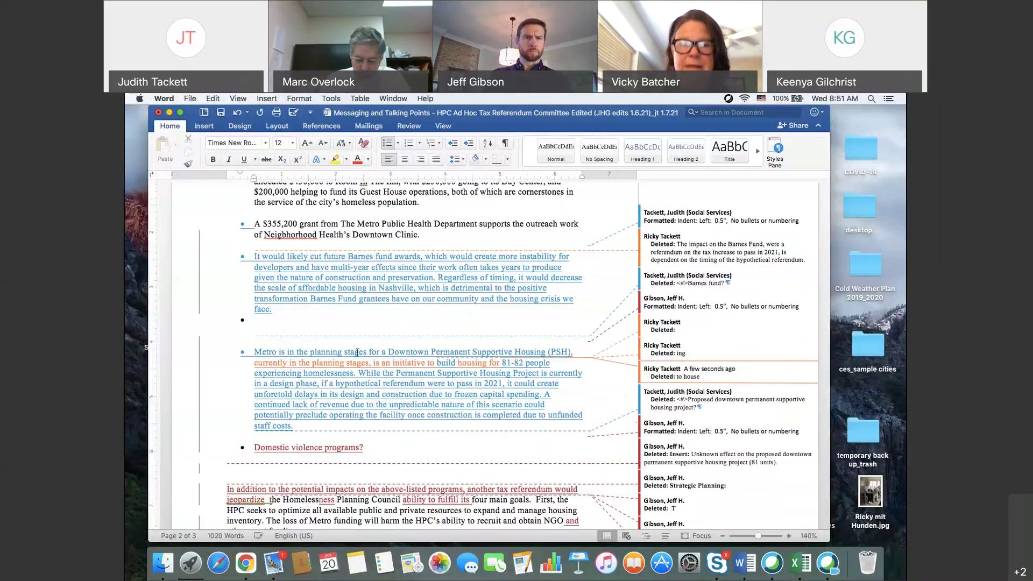
{"action": "left_click", "coordinate": [386, 354]}
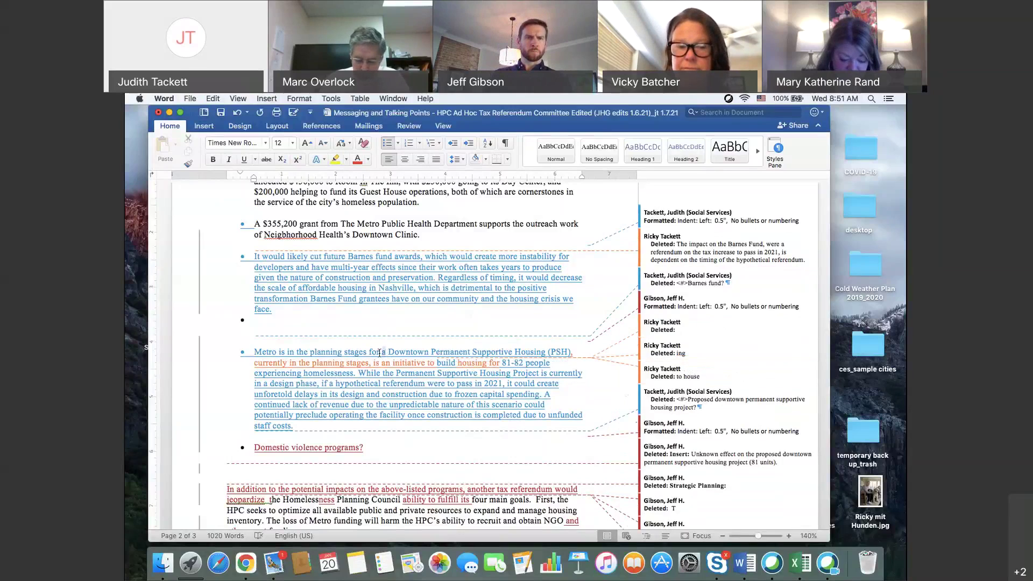
{"action": "left_click_drag", "start_coordinate": [380, 354], "coordinate": [255, 352]}
{"action": "type", "text": "The"}
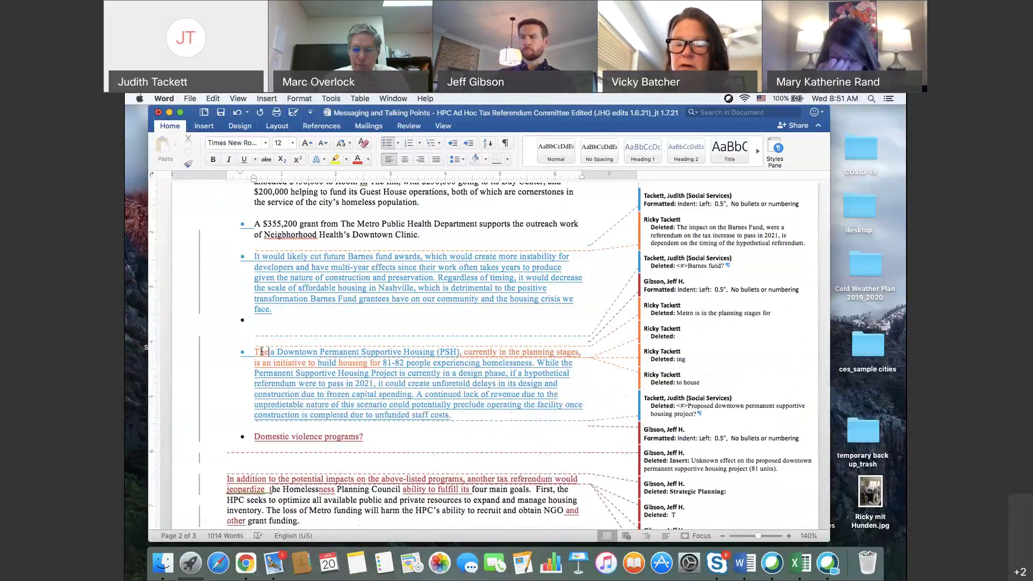
{"action": "key", "text": "Delete"}
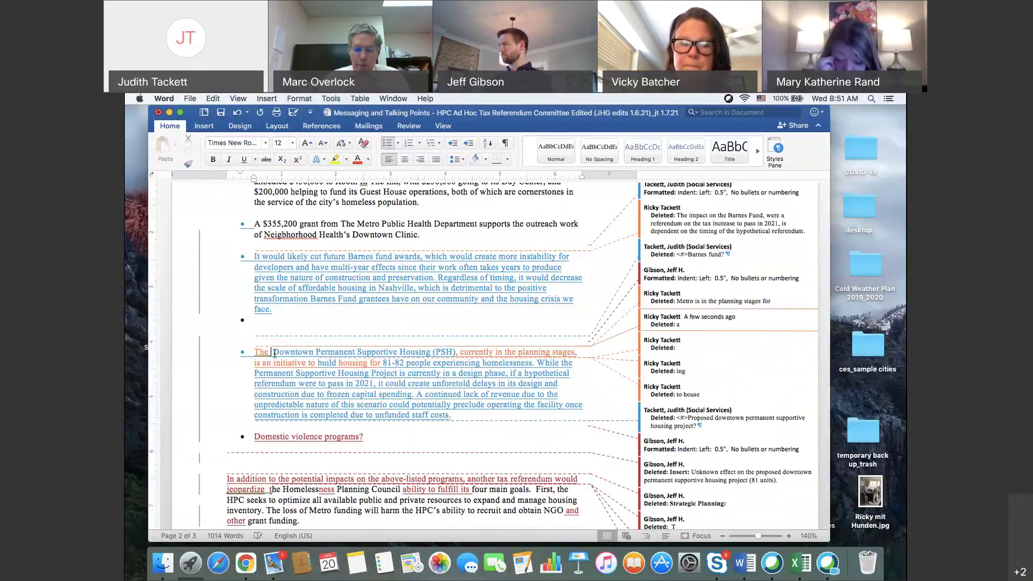
{"action": "key", "text": "BackSpace"}
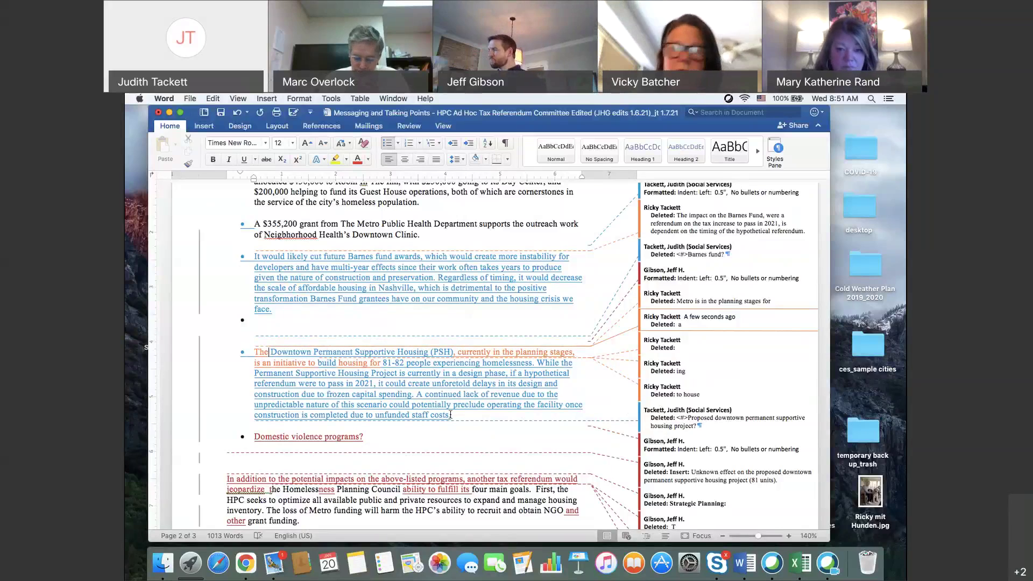
{"action": "scroll", "coordinate": [449, 417], "scroll_direction": "down", "scroll_amount": 2}
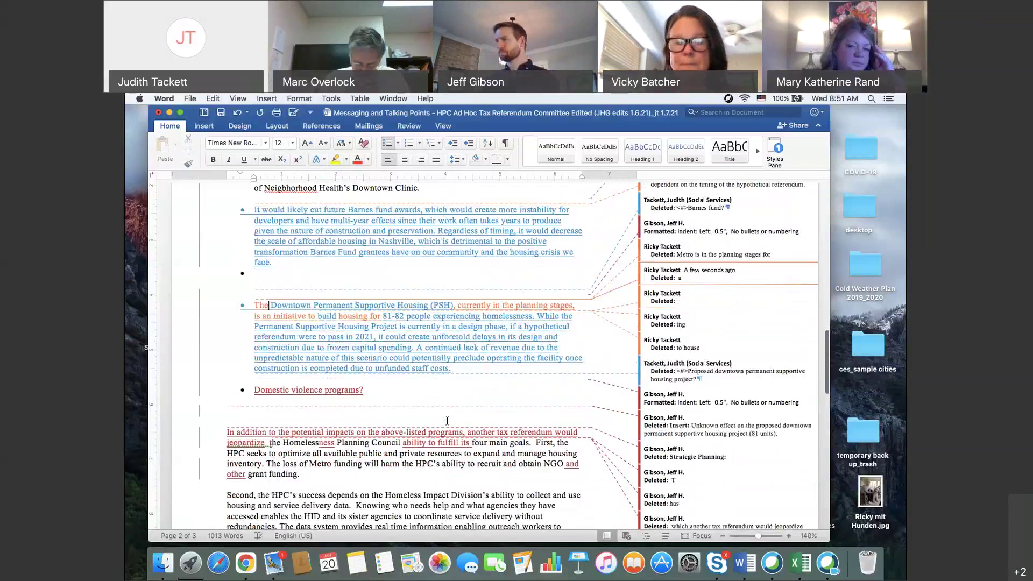
{"action": "scroll", "coordinate": [447, 420], "scroll_direction": "down", "scroll_amount": 1}
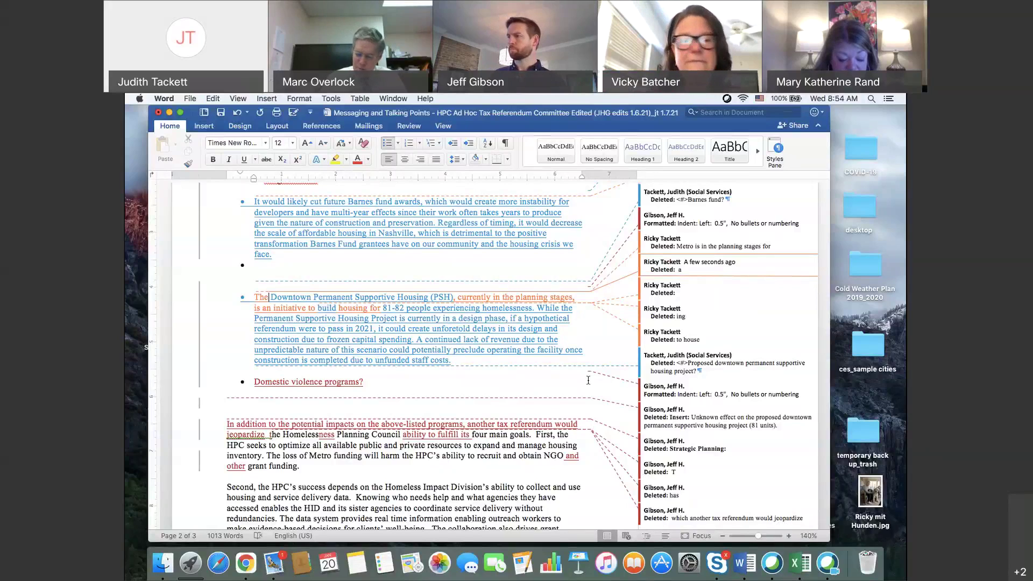
- Return to page 1 and place the insertion point right before [INSERT] after 'here:'
{"action": "scroll", "coordinate": [558, 385], "scroll_direction": "down", "scroll_amount": 2}
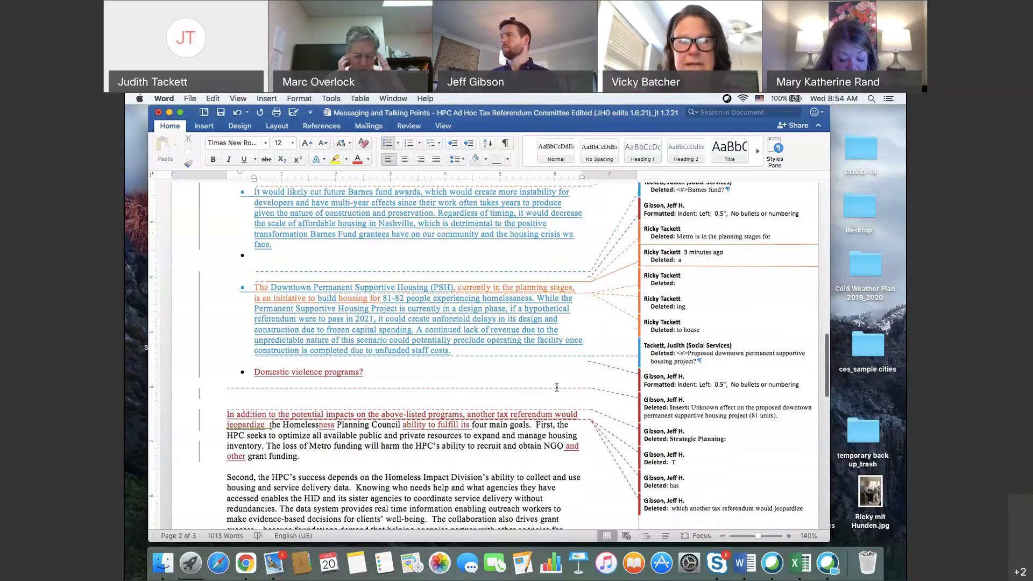
{"action": "scroll", "coordinate": [557, 387], "scroll_direction": "down", "scroll_amount": 3}
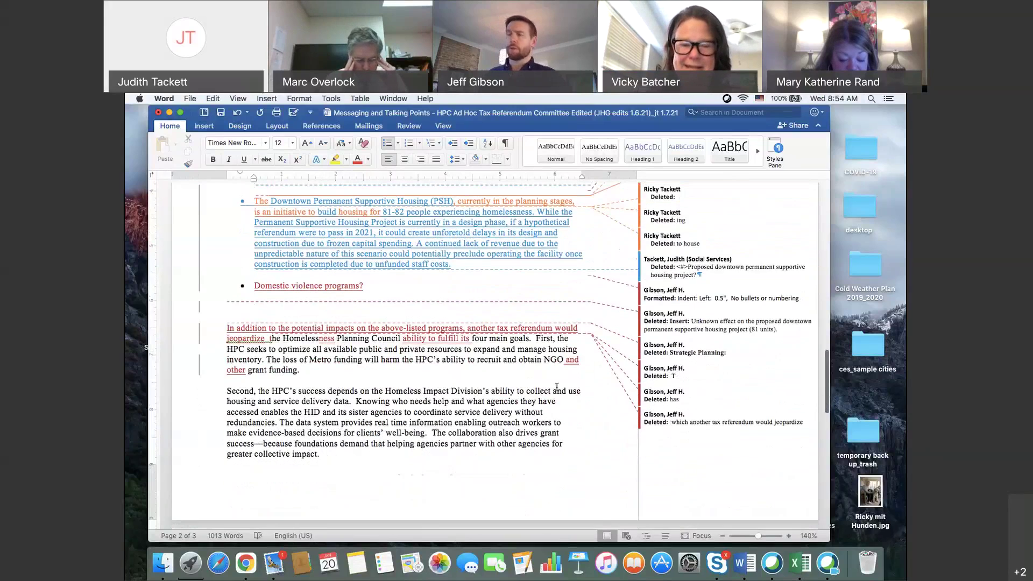
{"action": "scroll", "coordinate": [558, 388], "scroll_direction": "down", "scroll_amount": 1}
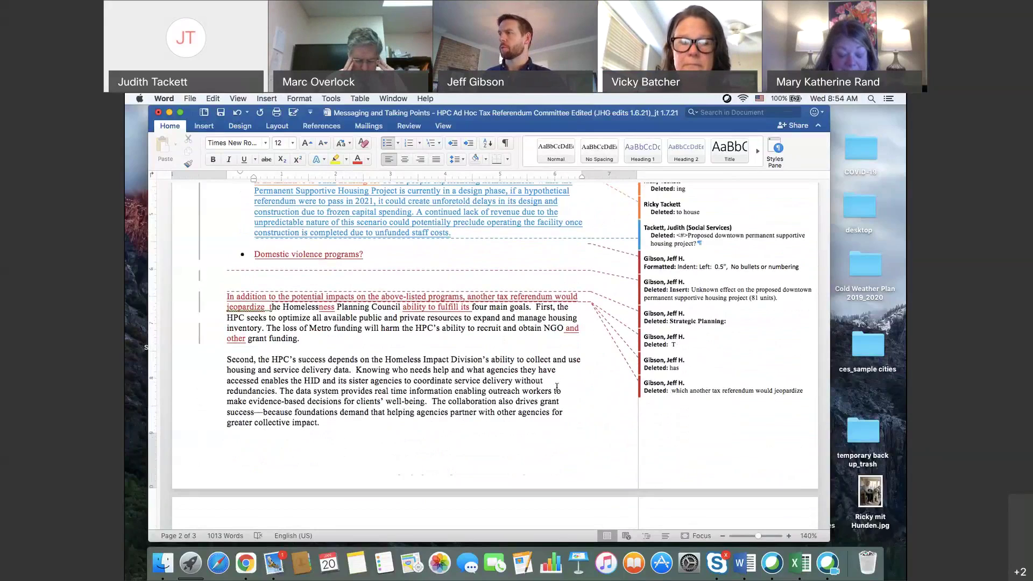
{"action": "scroll", "coordinate": [557, 387], "scroll_direction": "up", "scroll_amount": 4}
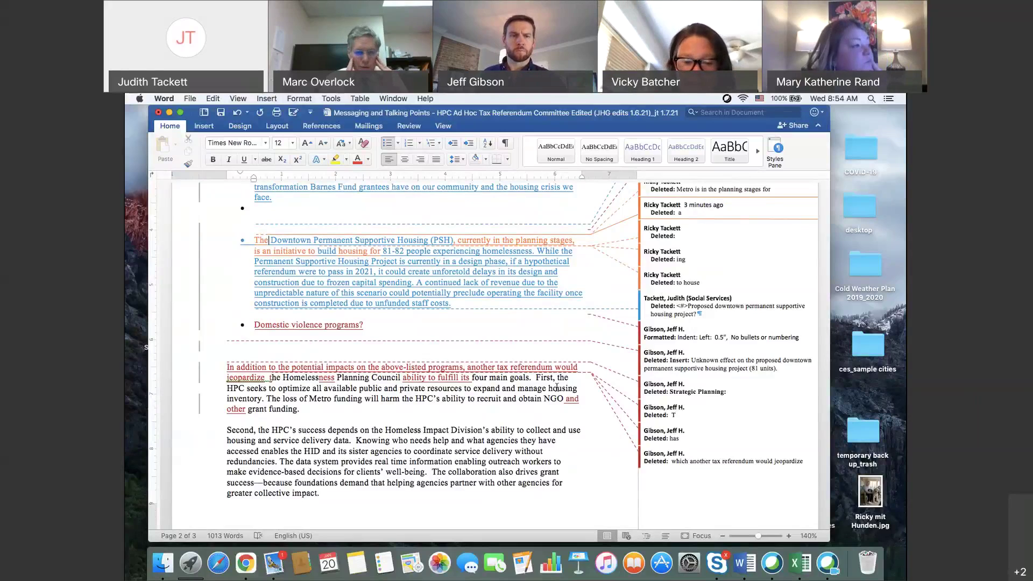
{"action": "scroll", "coordinate": [557, 387], "scroll_direction": "up", "scroll_amount": 10}
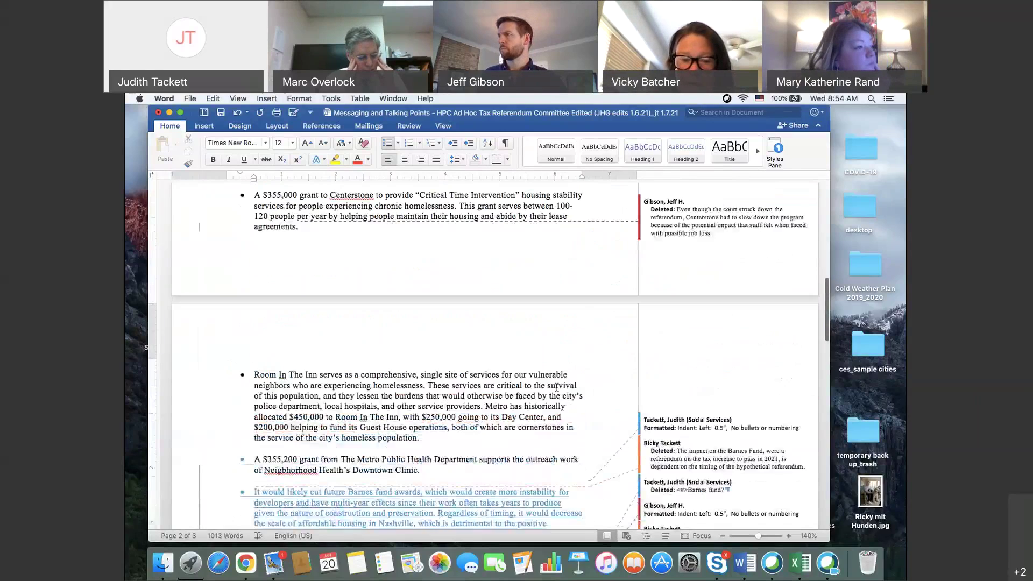
{"action": "scroll", "coordinate": [557, 388], "scroll_direction": "up", "scroll_amount": 15}
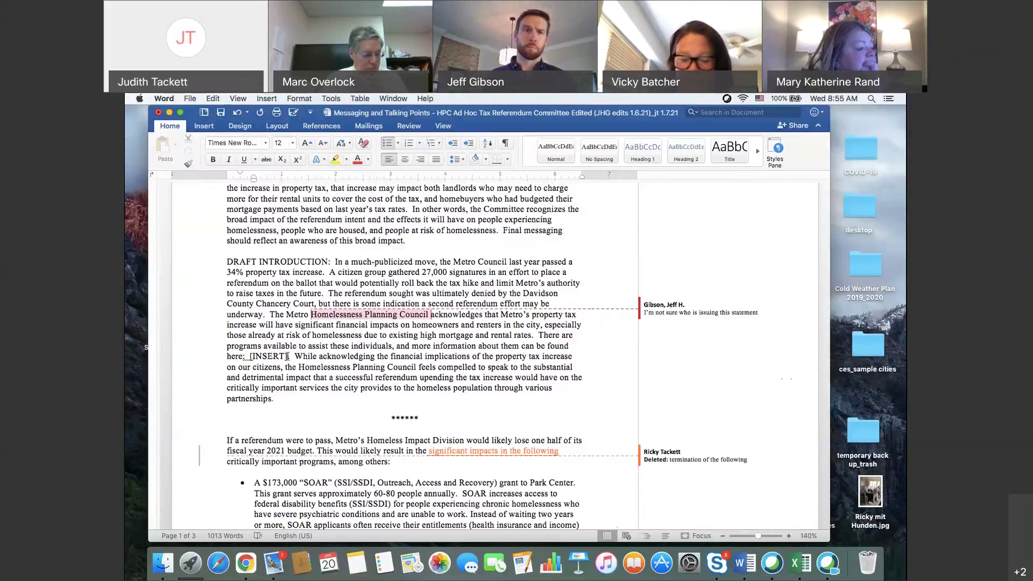
{"action": "left_click", "coordinate": [248, 356]}
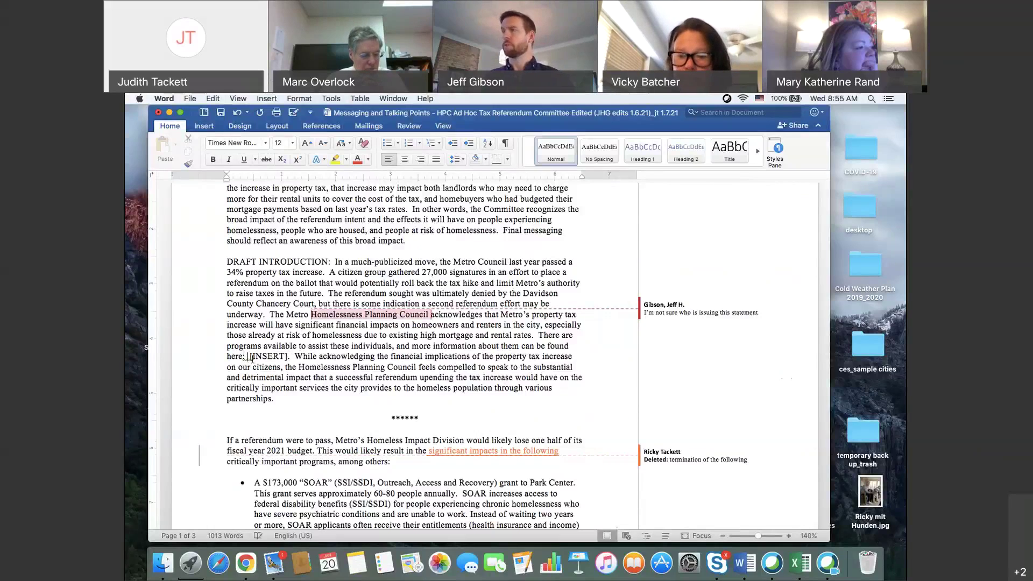
- Type 'United Way Website? Where to Turn in Nashville?' as a tracked insertion before [INSERT]
{"action": "type", "text": "United Way We"}
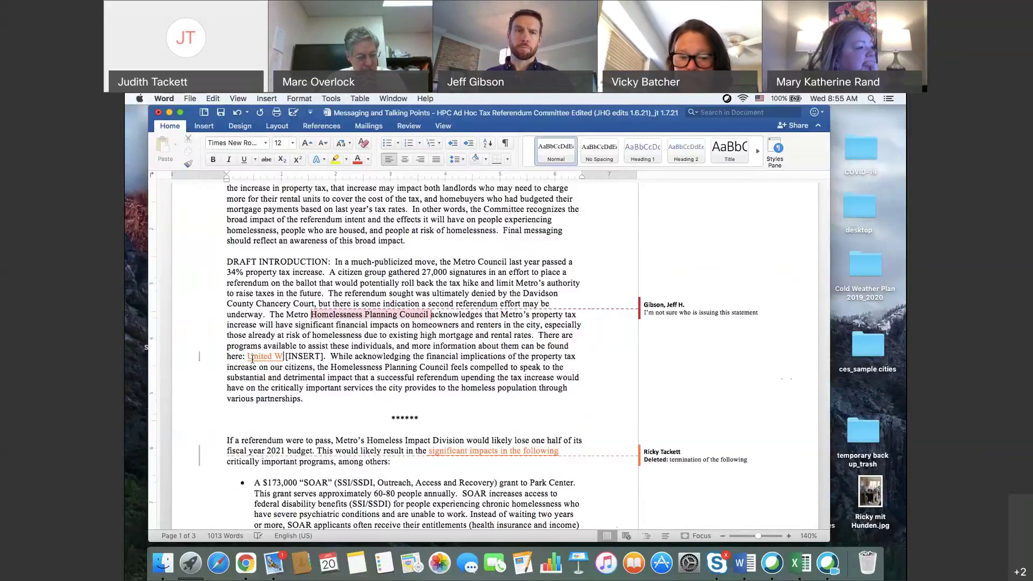
{"action": "type", "text": "bsite"}
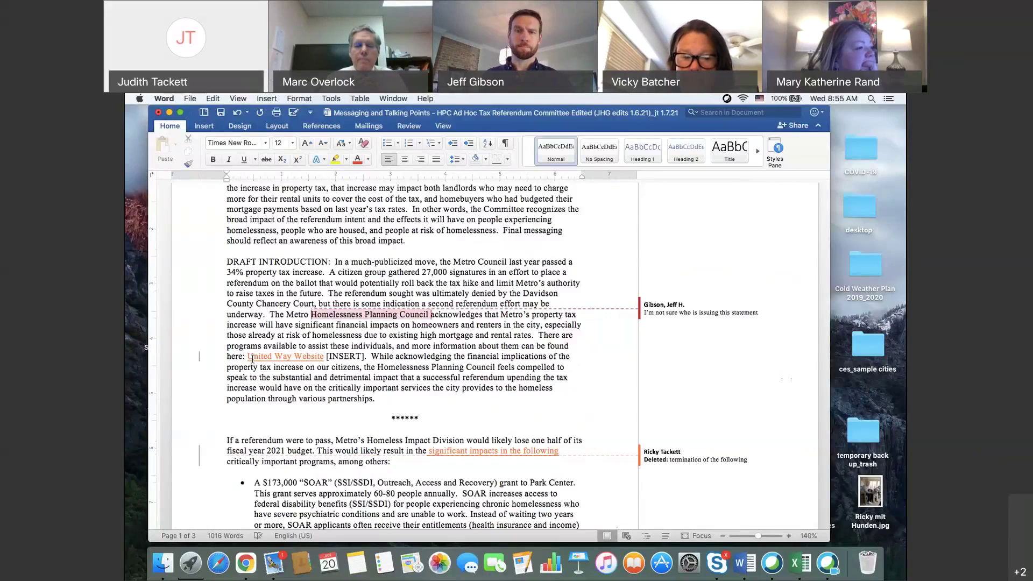
{"action": "type", "text": "?"}
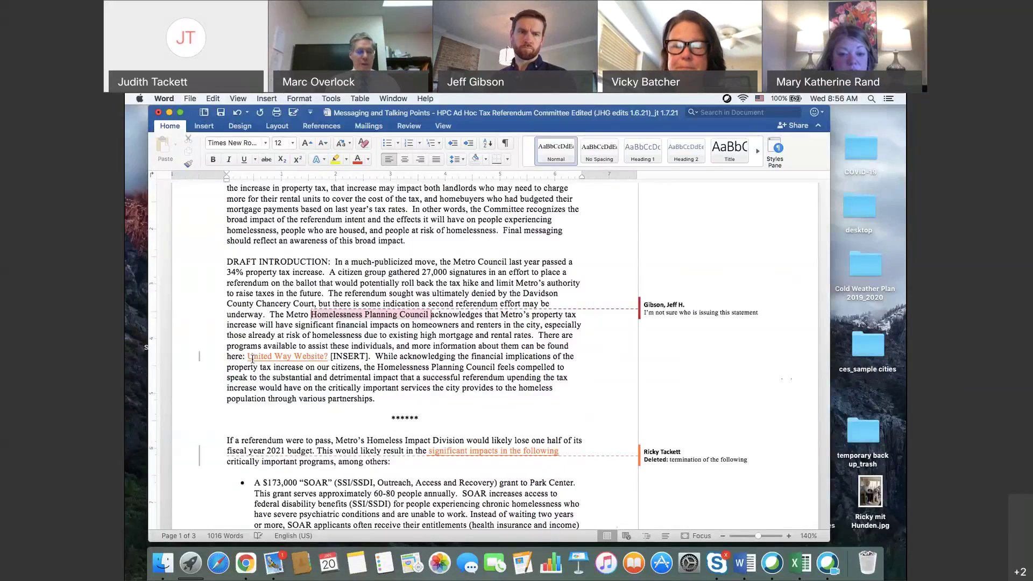
{"action": "type", "text": "Where to Turn in Nashville?"}
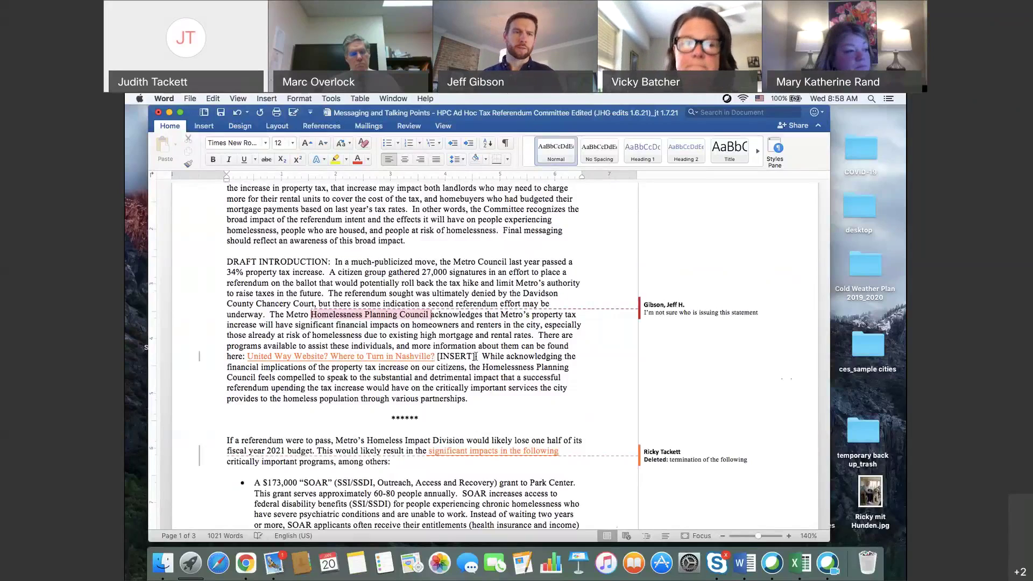
- Trim the inserted reference back to 'United Way Website', removing 'Where to Turn in Nashville?'
{"action": "key", "text": "BackSpace"}
{"action": "key", "text": "BackSpace"}
{"action": "key", "text": "BackSpace"}
{"action": "key", "text": "BackSpace"}
{"action": "key", "text": "BackSpace"}
{"action": "key", "text": "BackSpace"}
{"action": "key", "text": "BackSpace"}
{"action": "key", "text": "BackSpace"}
{"action": "key", "text": "BackSpace"}
{"action": "key", "text": "BackSpace"}
{"action": "key", "text": "BackSpace"}
{"action": "key", "text": "BackSpace"}
{"action": "key", "text": "BackSpace"}
{"action": "key", "text": "BackSpace"}
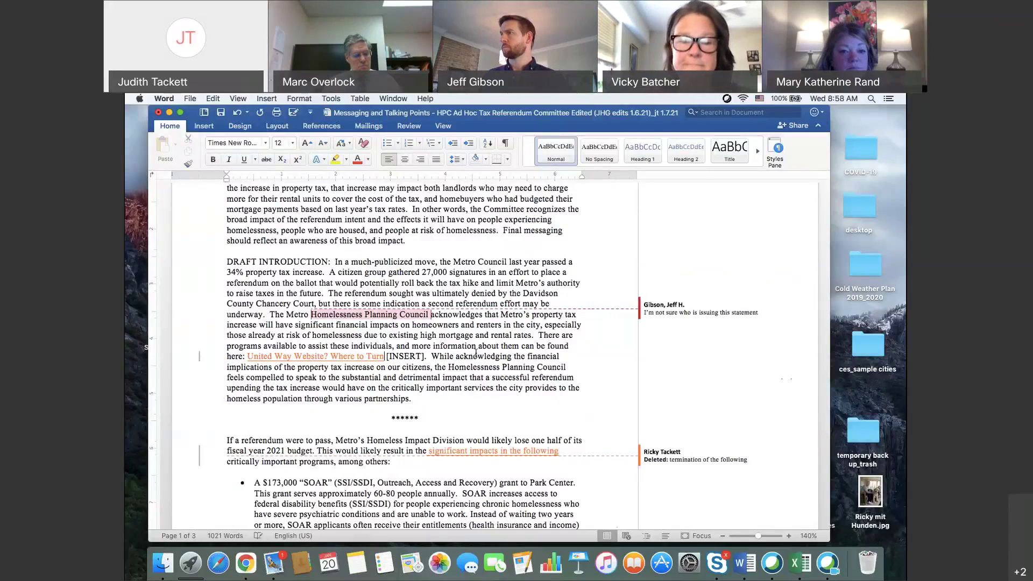
{"action": "key", "text": "BackSpace"}
{"action": "key", "text": "BackSpace"}
{"action": "key", "text": "BackSpace"}
{"action": "key", "text": "BackSpace"}
{"action": "key", "text": "BackSpace"}
{"action": "key", "text": "BackSpace"}
{"action": "key", "text": "BackSpace"}
{"action": "key", "text": "BackSpace"}
{"action": "key", "text": "BackSpace"}
{"action": "key", "text": "BackSpace"}
{"action": "key", "text": "BackSpace"}
{"action": "key", "text": "BackSpace"}
{"action": "key", "text": "BackSpace"}
{"action": "key", "text": "BackSpace"}
{"action": "key", "text": "BackSpace"}
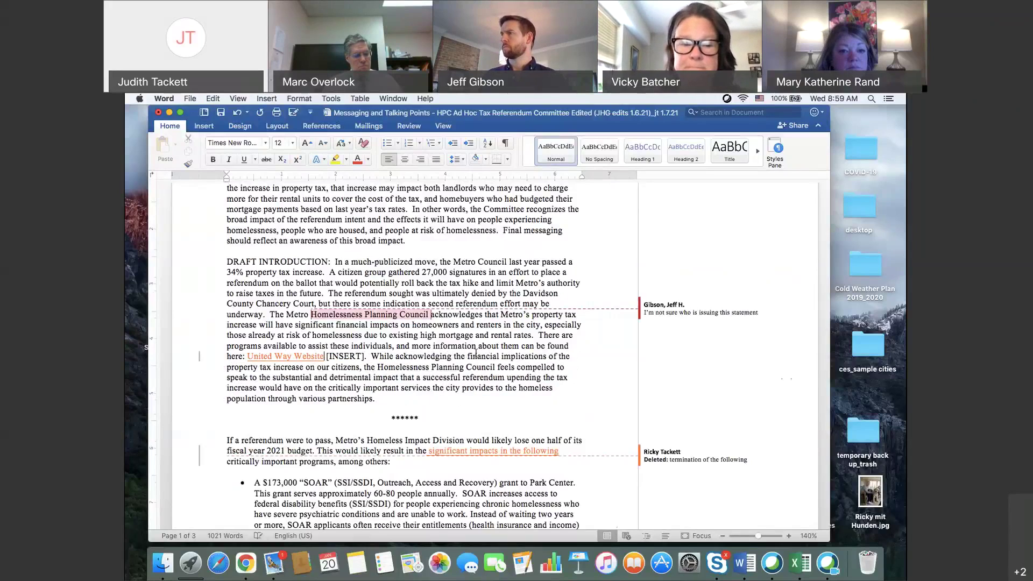
{"action": "type", "text": "?"}
{"action": "key", "text": "BackSpace"}
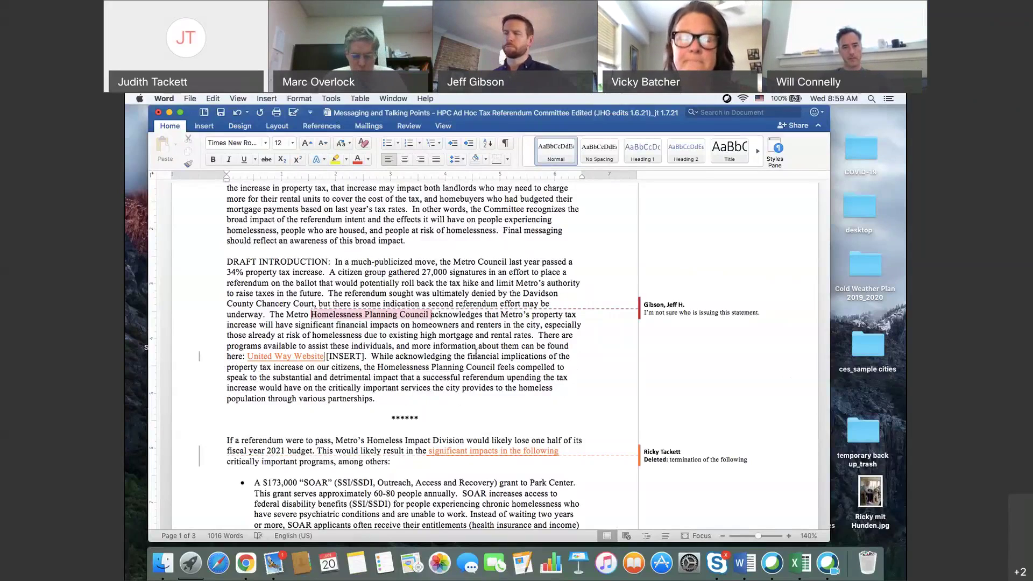
{"action": "scroll", "coordinate": [476, 353], "scroll_direction": "down", "scroll_amount": 15}
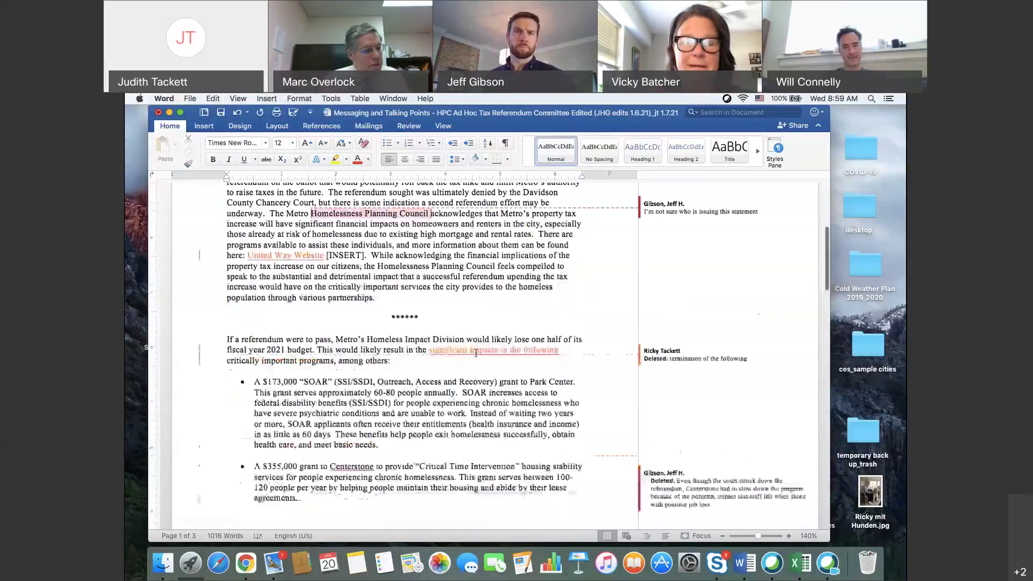
{"action": "scroll", "coordinate": [476, 352], "scroll_direction": "down", "scroll_amount": 15}
{"action": "scroll", "coordinate": [476, 352], "scroll_direction": "down", "scroll_amount": 8}
{"action": "scroll", "coordinate": [476, 353], "scroll_direction": "up", "scroll_amount": 5}
{"action": "scroll", "coordinate": [475, 353], "scroll_direction": "up", "scroll_amount": 4}
{"action": "scroll", "coordinate": [475, 353], "scroll_direction": "up", "scroll_amount": 1}
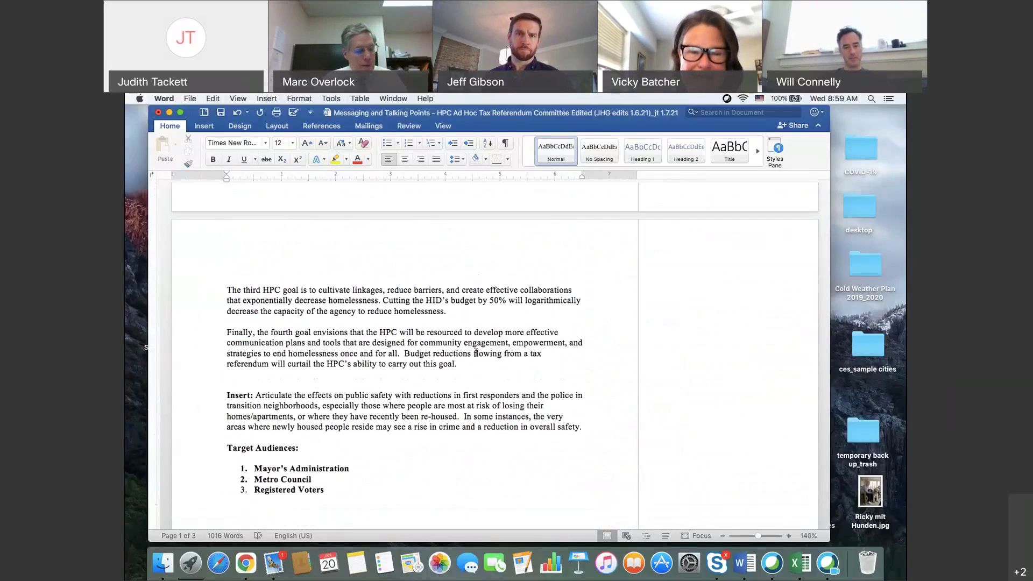
{"action": "scroll", "coordinate": [476, 352], "scroll_direction": "up", "scroll_amount": 1}
{"action": "scroll", "coordinate": [476, 353], "scroll_direction": "up", "scroll_amount": 15}
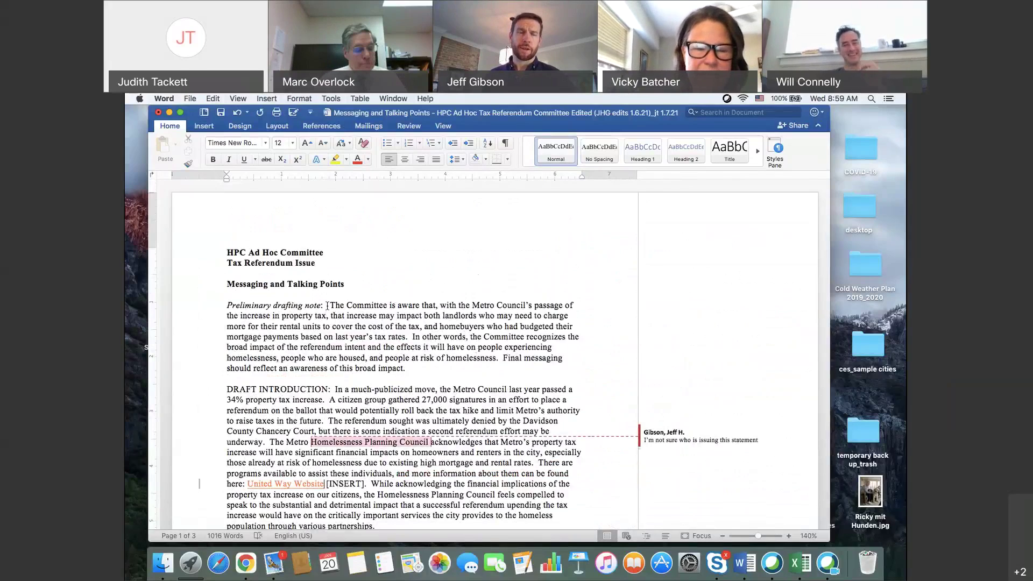
- Delete the 'DRAFT INTRODUCTION:' label and the entire Preliminary drafting note paragraph as tracked deletions
{"action": "left_click_drag", "start_coordinate": [328, 305], "coordinate": [227, 306]}
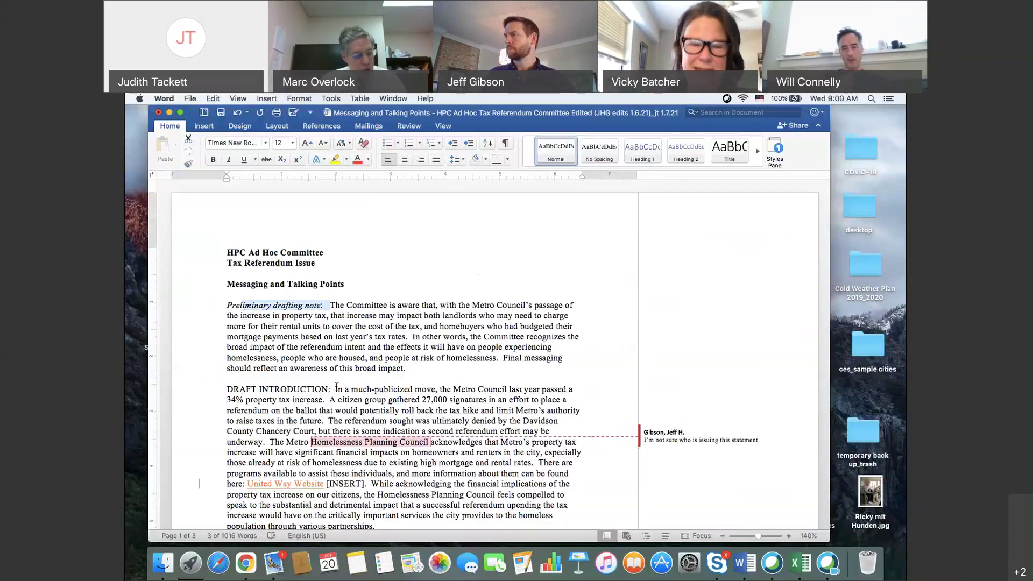
{"action": "left_click_drag", "start_coordinate": [335, 389], "coordinate": [233, 389]}
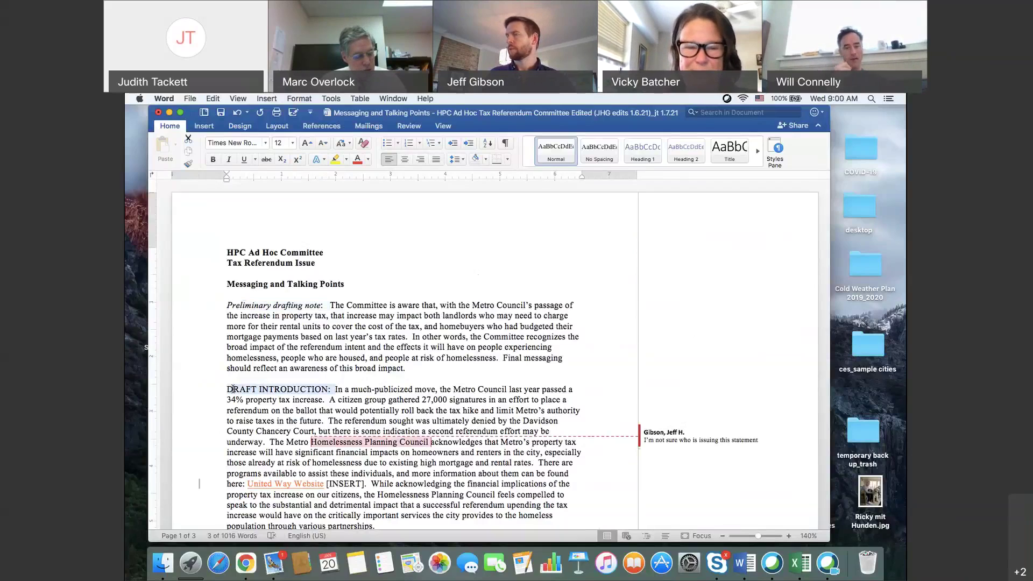
{"action": "key", "text": "BackSpace"}
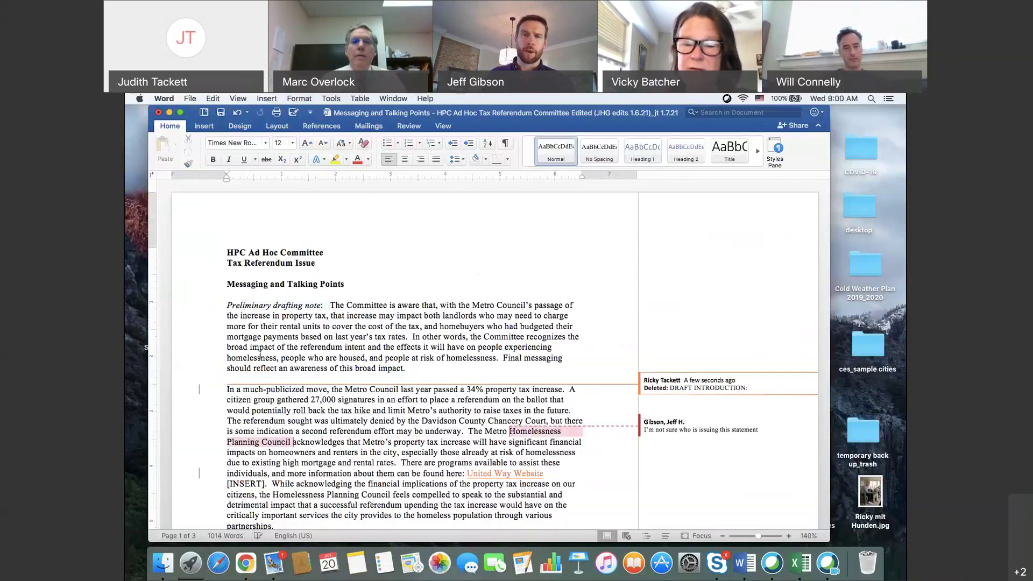
{"action": "triple_click", "coordinate": [411, 369]}
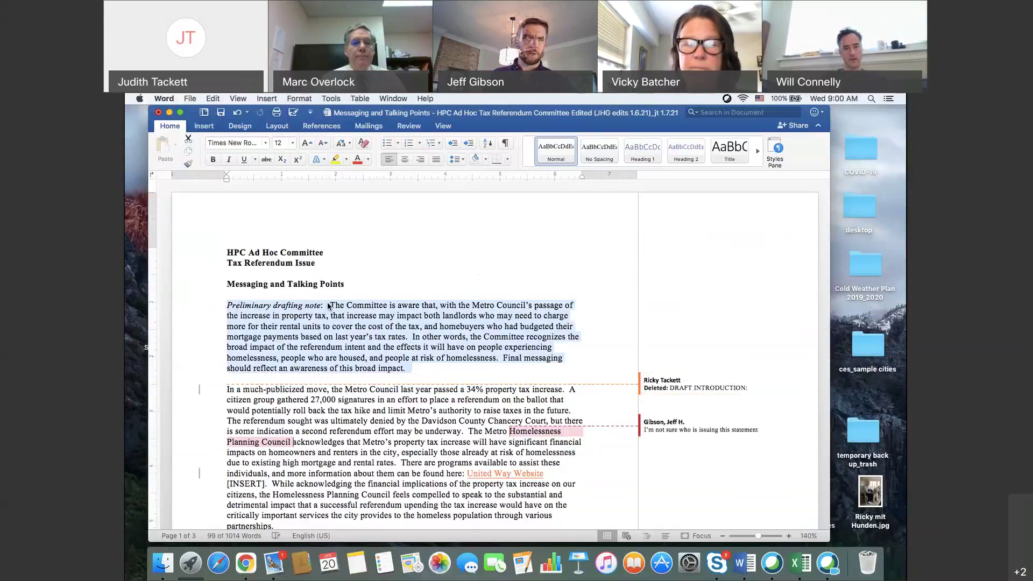
{"action": "key", "text": "BackSpace"}
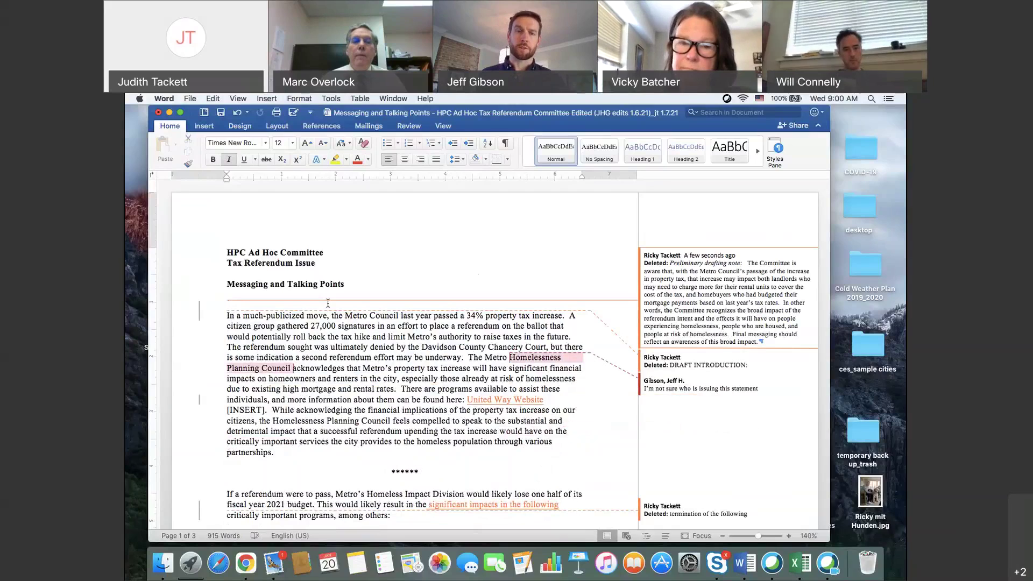
- Scroll to page 3, bringing the public-safety Insert note and Target Audiences list into view
{"action": "scroll", "coordinate": [328, 303], "scroll_direction": "down", "scroll_amount": 10}
{"action": "scroll", "coordinate": [328, 303], "scroll_direction": "down", "scroll_amount": 20}
{"action": "scroll", "coordinate": [327, 297], "scroll_direction": "up", "scroll_amount": 2}
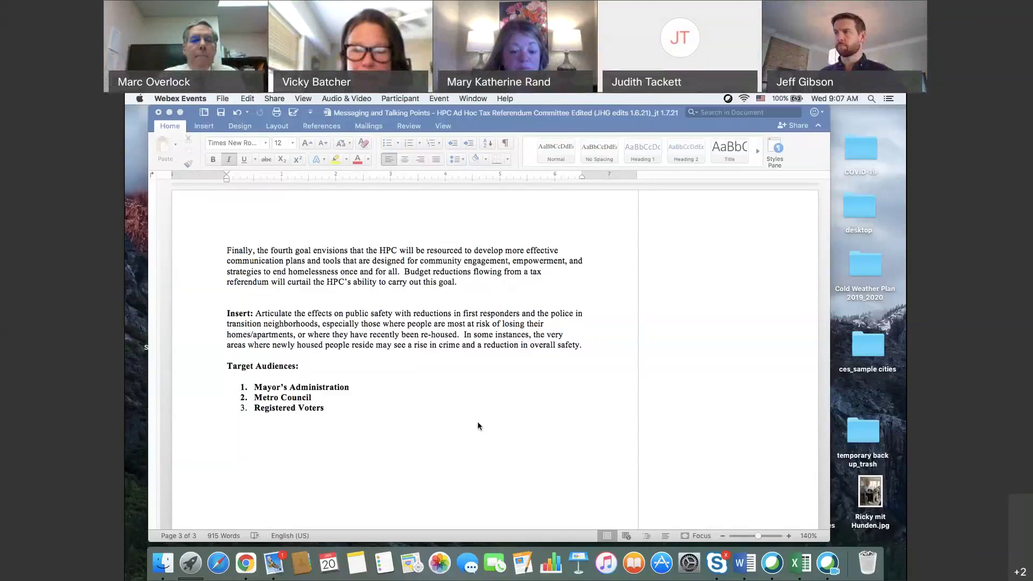
{"action": "scroll", "coordinate": [478, 428], "scroll_direction": "up", "scroll_amount": 2}
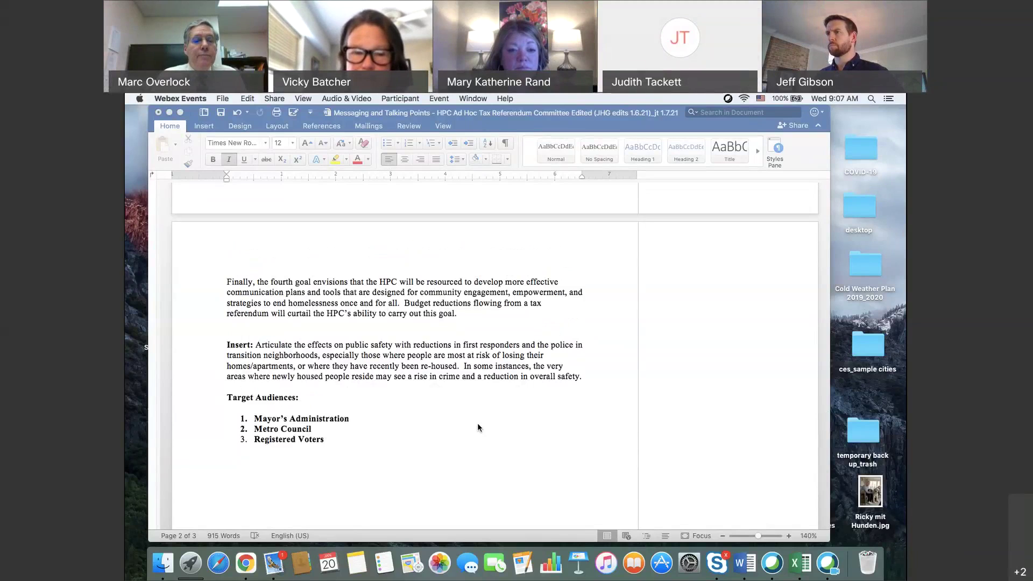
- Scroll back to the top, showing the HPC Ad Hoc Committee title and introduction paragraph
{"action": "scroll", "coordinate": [477, 423], "scroll_direction": "up", "scroll_amount": 10}
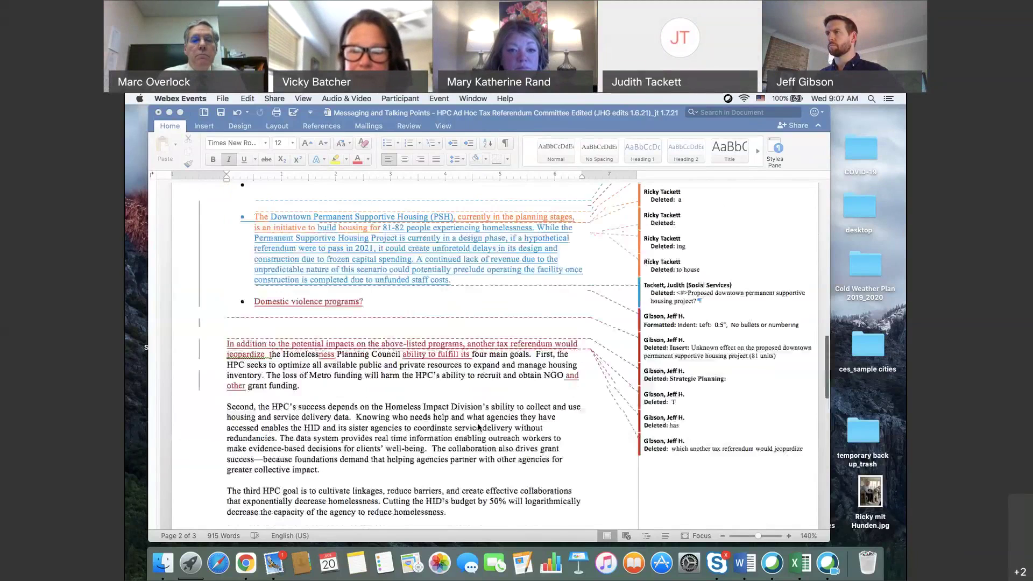
{"action": "scroll", "coordinate": [478, 427], "scroll_direction": "down", "scroll_amount": 1}
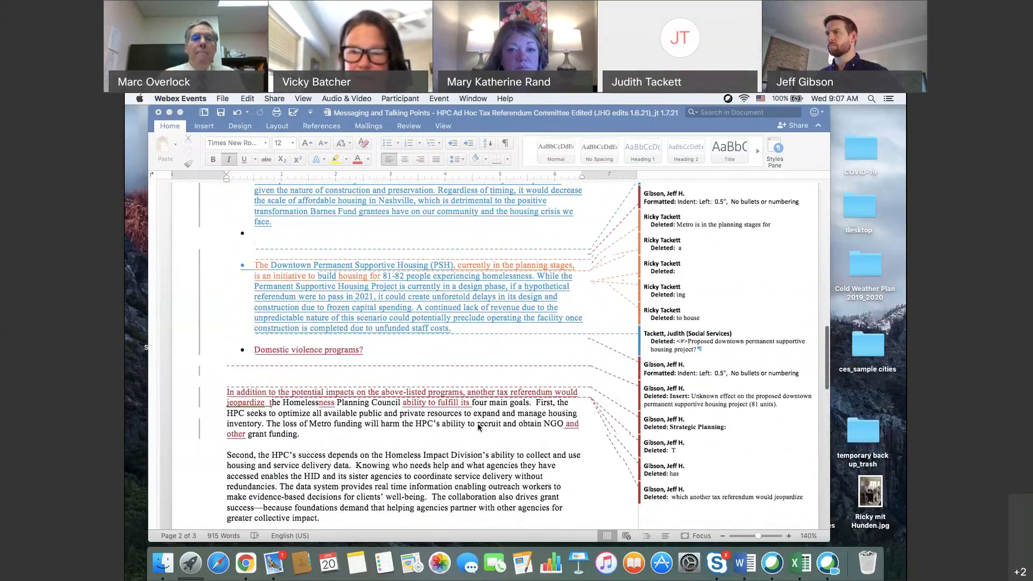
{"action": "scroll", "coordinate": [477, 426], "scroll_direction": "down", "scroll_amount": 2}
{"action": "scroll", "coordinate": [478, 427], "scroll_direction": "up", "scroll_amount": 10}
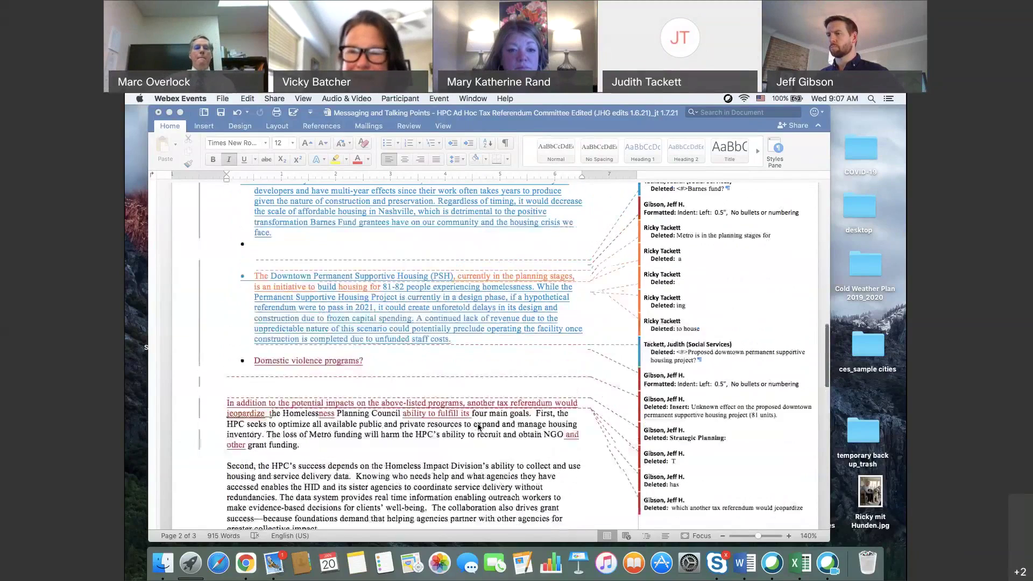
{"action": "scroll", "coordinate": [478, 426], "scroll_direction": "up", "scroll_amount": 6}
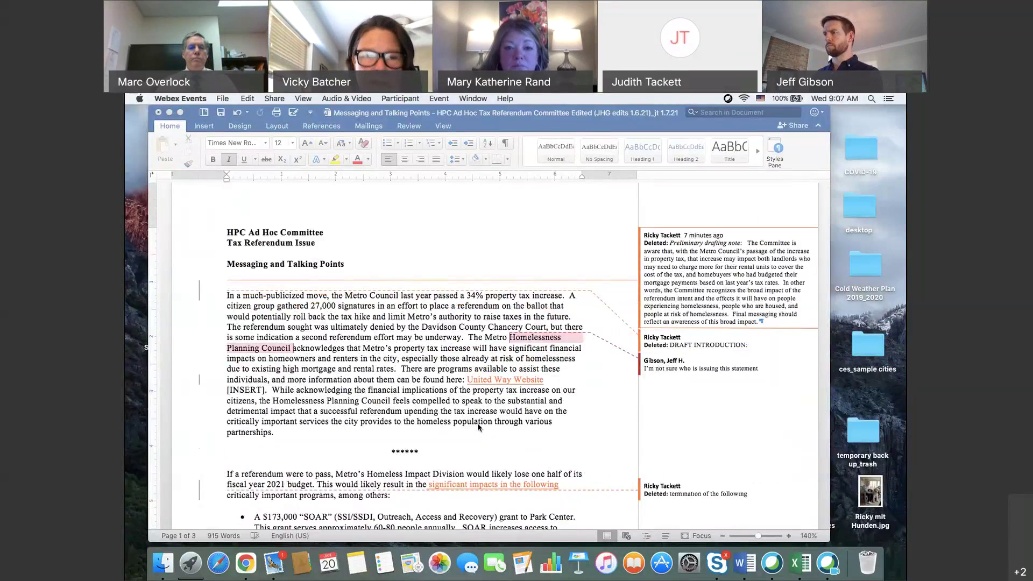
- Scroll down to the affected-programs bullets: $173,000 SOAR grant, $355,000 Centerstone grant, Room In The Inn
{"action": "scroll", "coordinate": [478, 428], "scroll_direction": "down", "scroll_amount": 2}
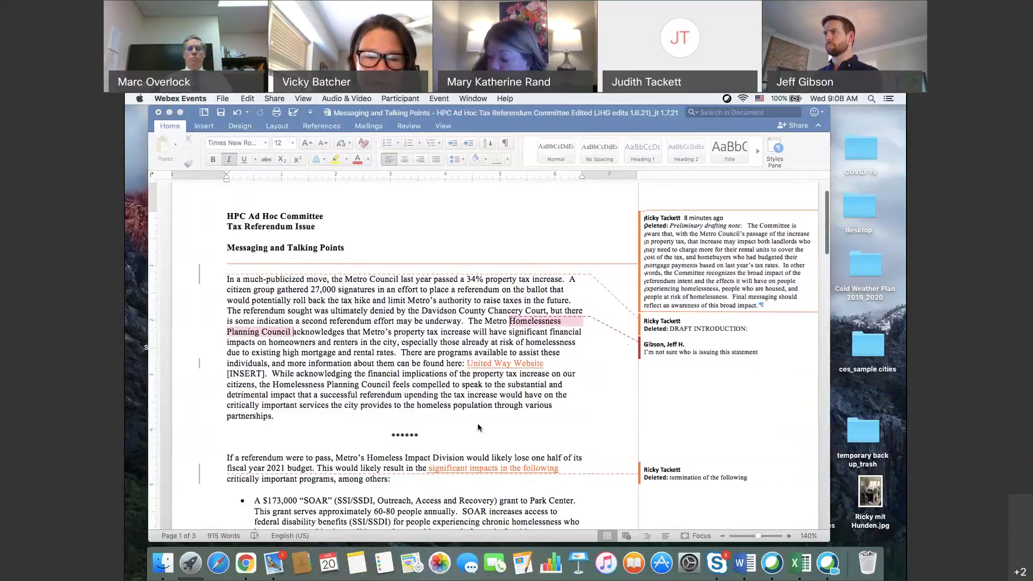
{"action": "scroll", "coordinate": [478, 428], "scroll_direction": "down", "scroll_amount": 8}
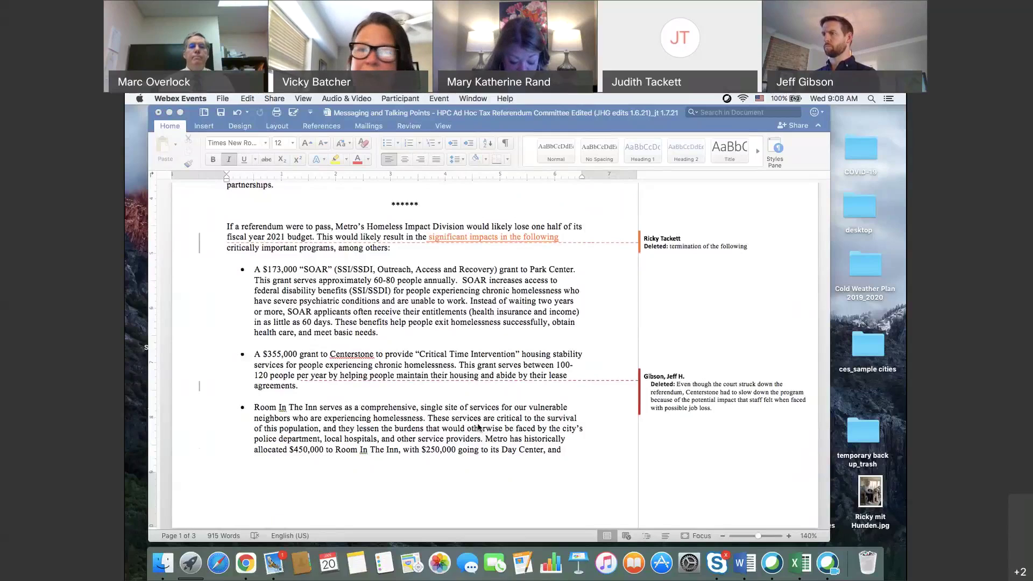
{"action": "scroll", "coordinate": [479, 427], "scroll_direction": "down", "scroll_amount": 2}
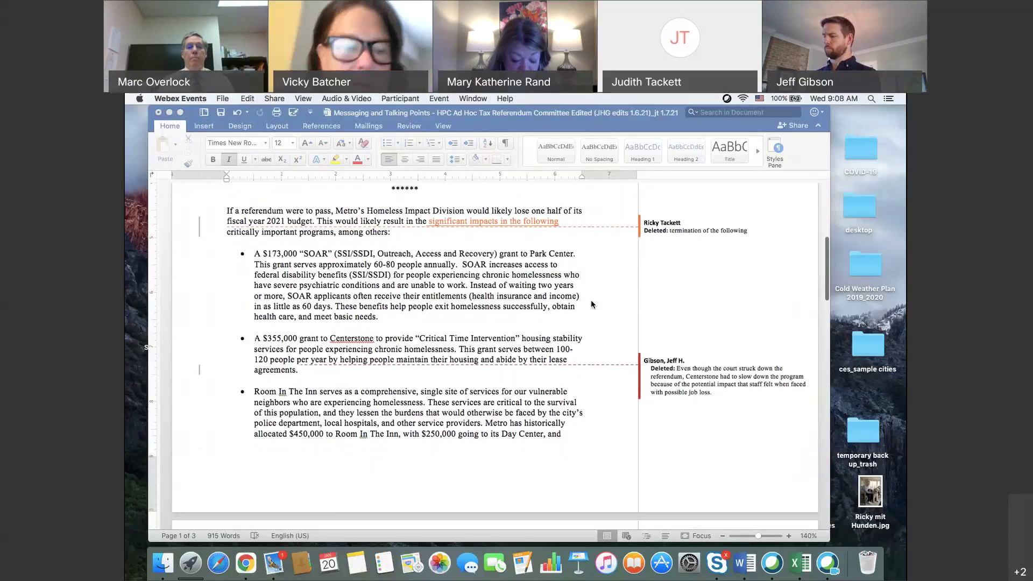
- Scroll past the Barnes Fund and PSH bullets to the HPC goals paragraphs on page 2
{"action": "scroll", "coordinate": [591, 304], "scroll_direction": "down", "scroll_amount": 10}
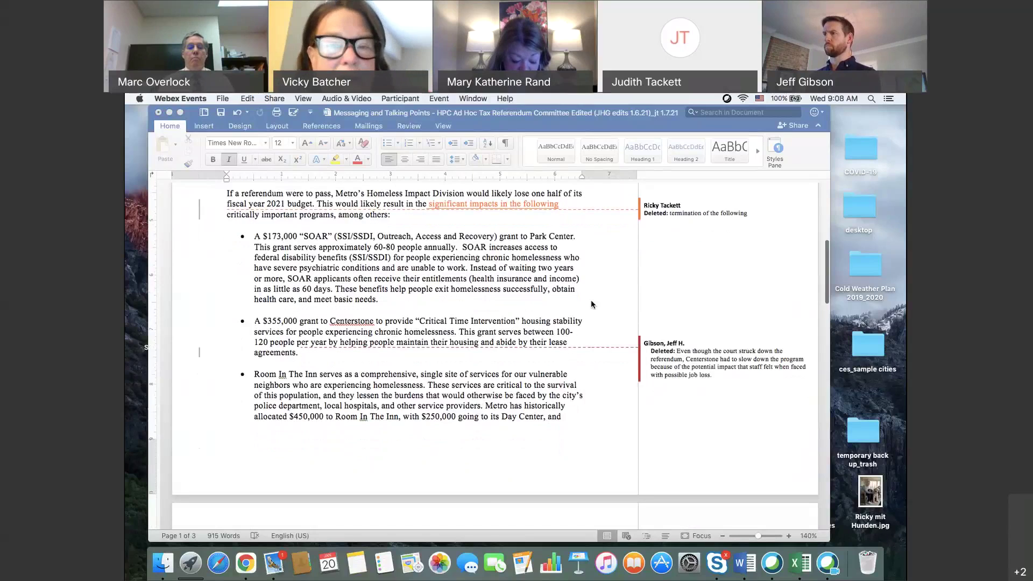
{"action": "scroll", "coordinate": [591, 305], "scroll_direction": "down", "scroll_amount": 1}
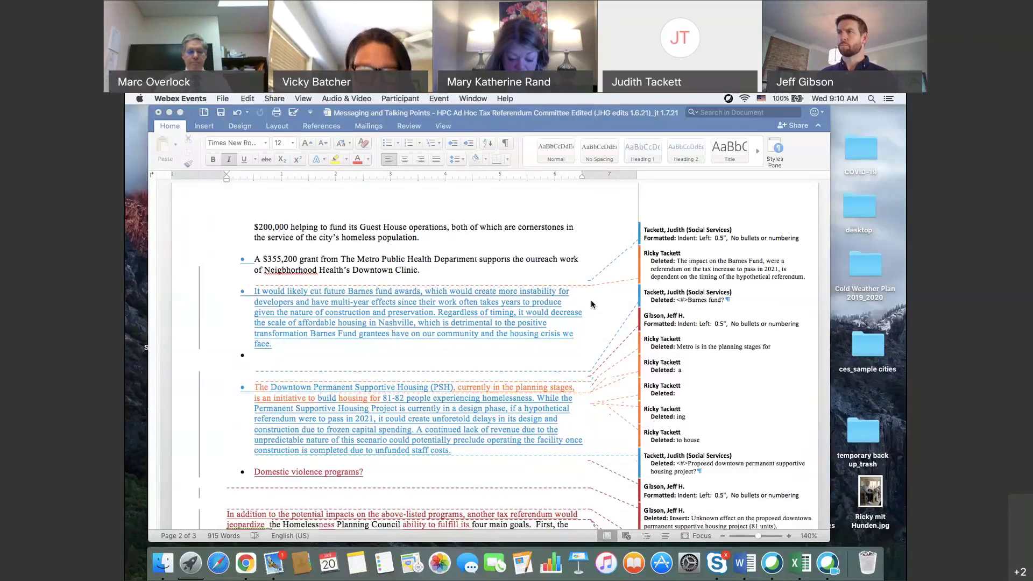
{"action": "scroll", "coordinate": [591, 305], "scroll_direction": "down", "scroll_amount": 1}
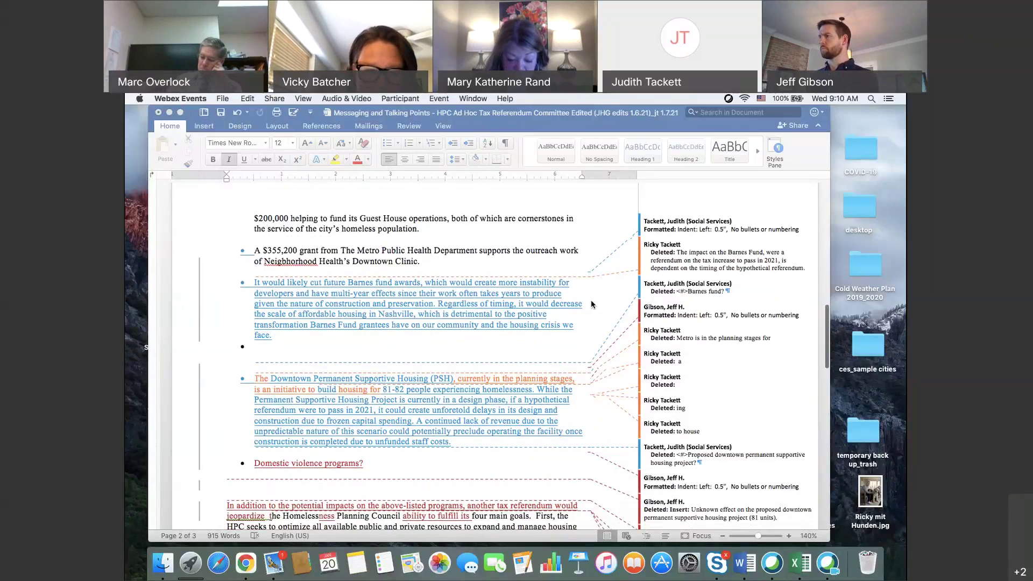
{"action": "scroll", "coordinate": [591, 304], "scroll_direction": "down", "scroll_amount": 5}
{"action": "scroll", "coordinate": [591, 304], "scroll_direction": "down", "scroll_amount": 6}
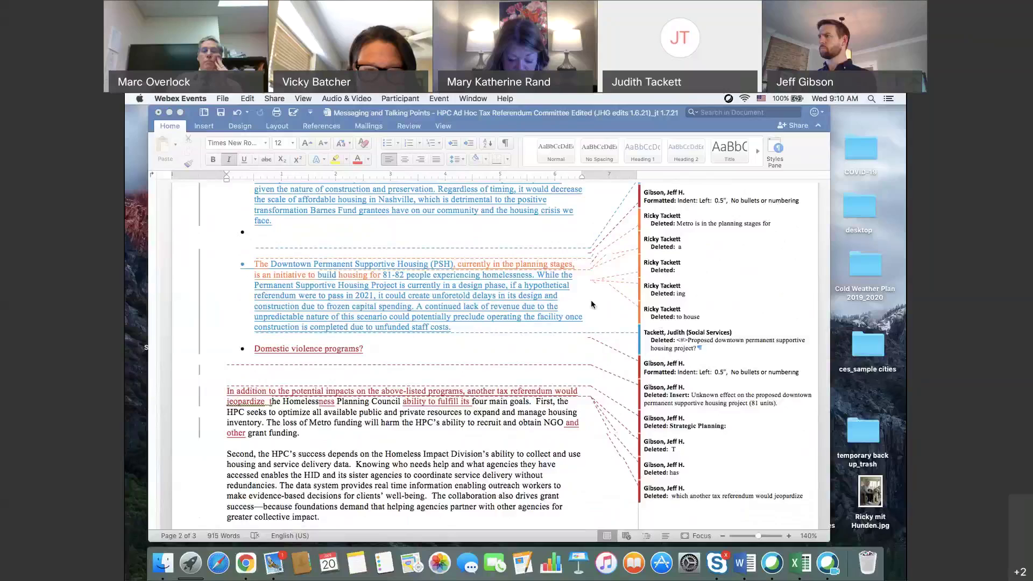
{"action": "scroll", "coordinate": [591, 305], "scroll_direction": "down", "scroll_amount": 2}
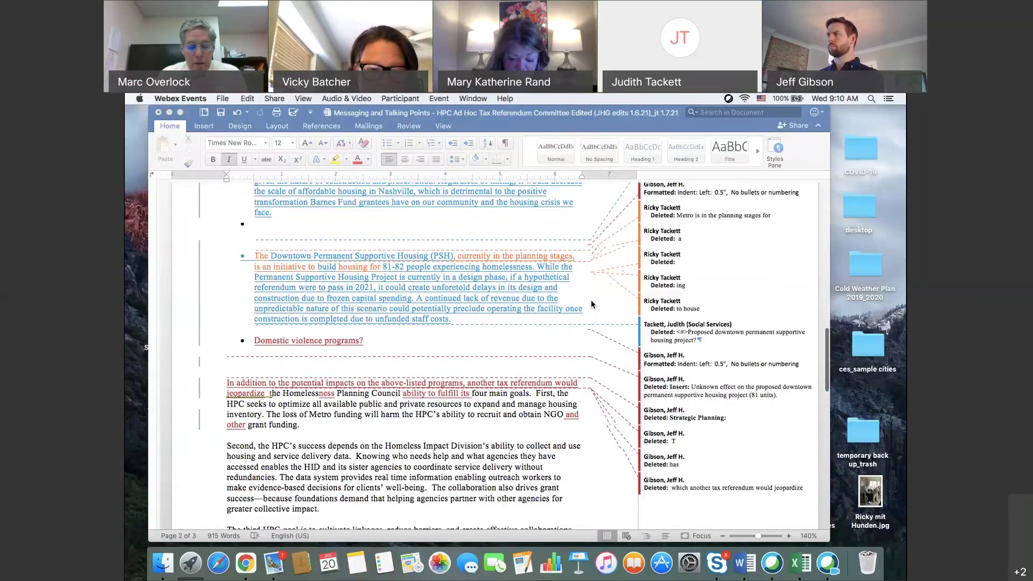
{"action": "scroll", "coordinate": [591, 305], "scroll_direction": "down", "scroll_amount": 2}
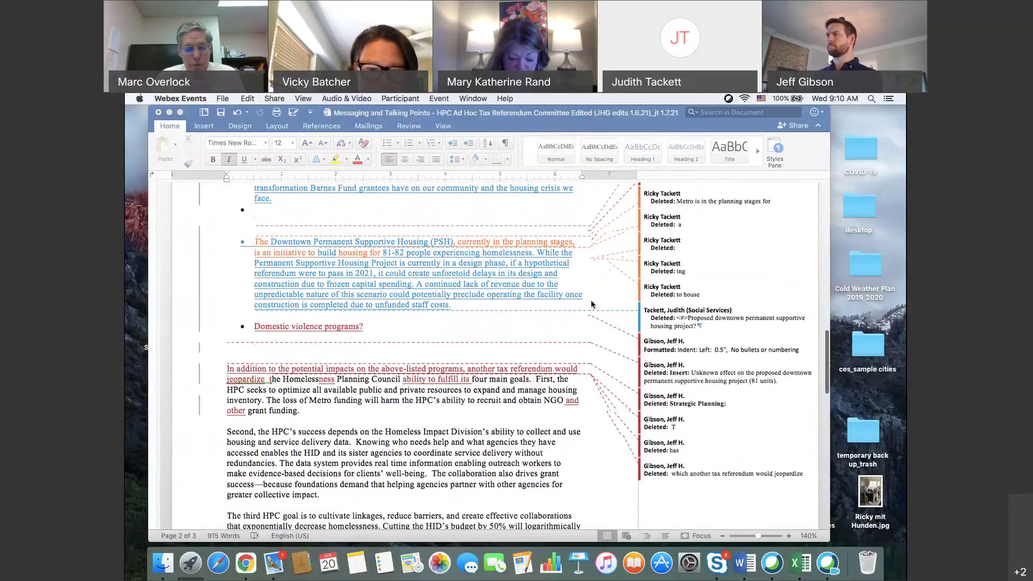
{"action": "scroll", "coordinate": [592, 305], "scroll_direction": "down", "scroll_amount": 10}
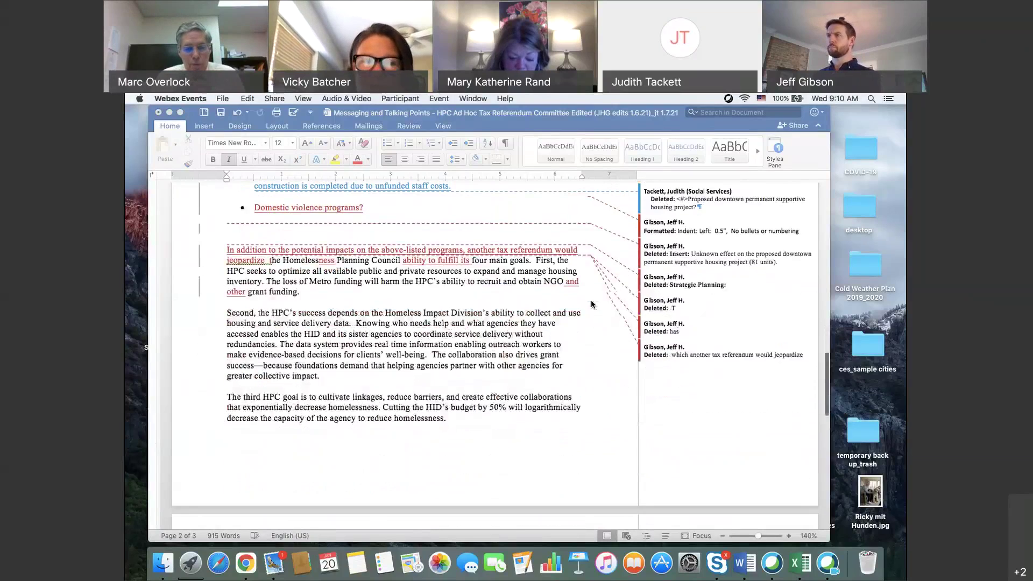
{"action": "scroll", "coordinate": [592, 305], "scroll_direction": "down", "scroll_amount": 5}
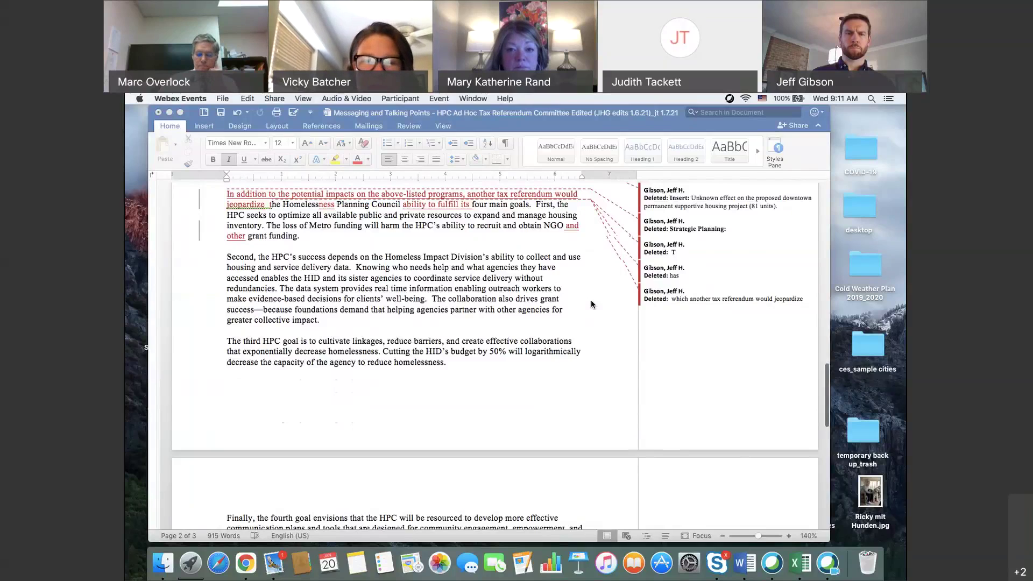
{"action": "scroll", "coordinate": [591, 304], "scroll_direction": "down", "scroll_amount": 8}
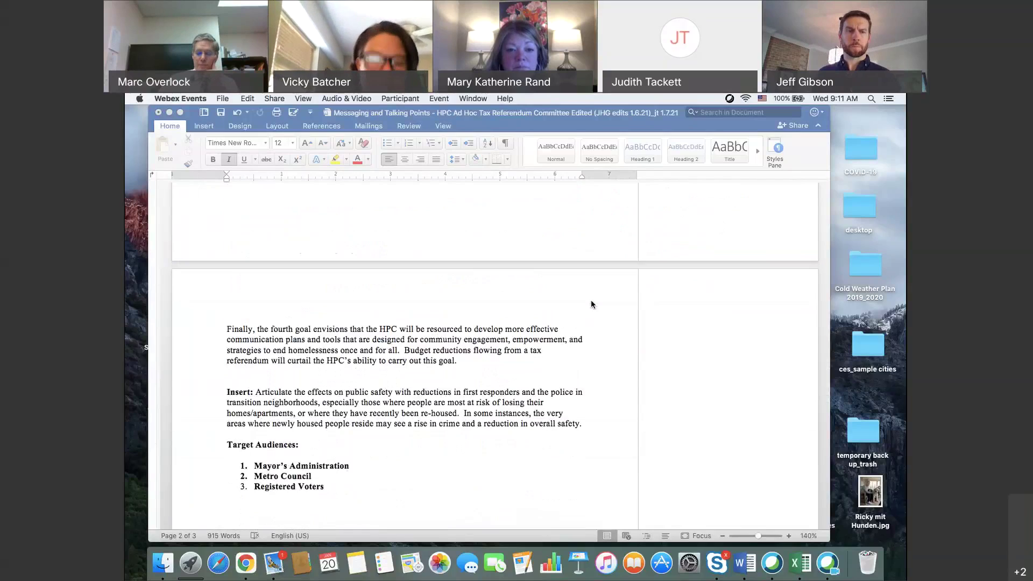
{"action": "scroll", "coordinate": [591, 302], "scroll_direction": "up", "scroll_amount": 1}
{"action": "scroll", "coordinate": [591, 304], "scroll_direction": "up", "scroll_amount": 5}
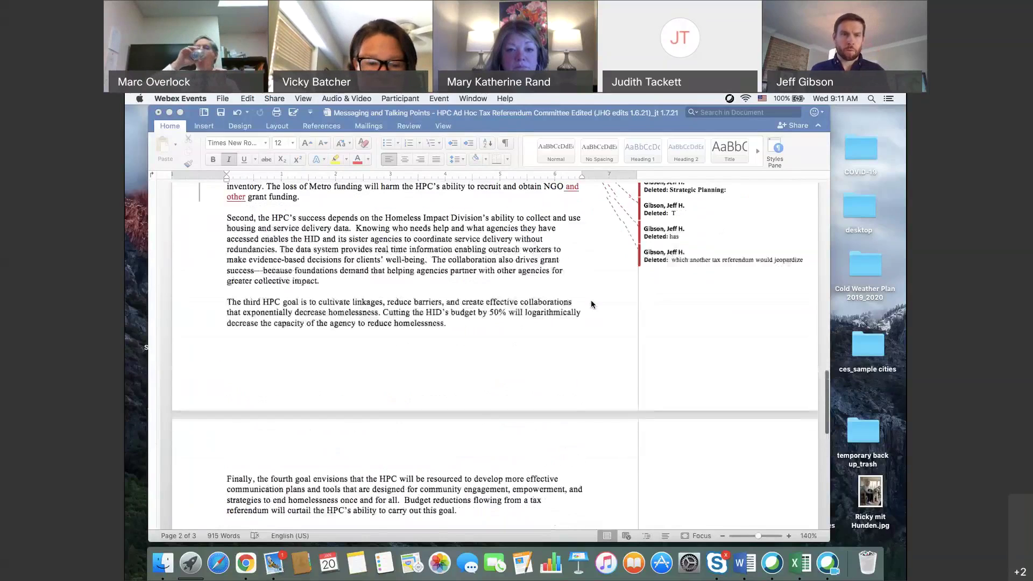
{"action": "scroll", "coordinate": [591, 304], "scroll_direction": "down", "scroll_amount": 1}
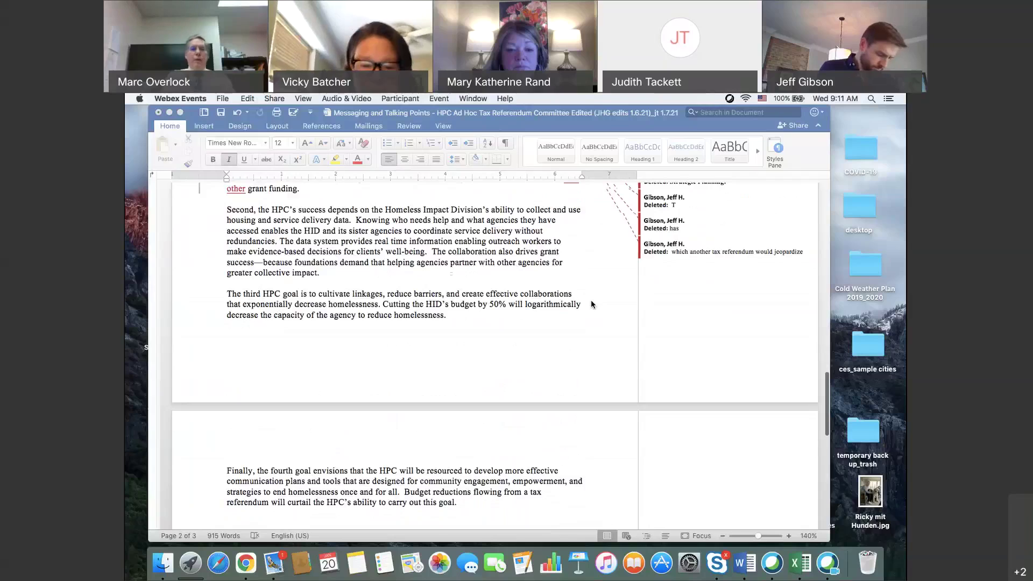
{"action": "scroll", "coordinate": [591, 305], "scroll_direction": "down", "scroll_amount": 3}
{"action": "scroll", "coordinate": [591, 305], "scroll_direction": "down", "scroll_amount": 3}
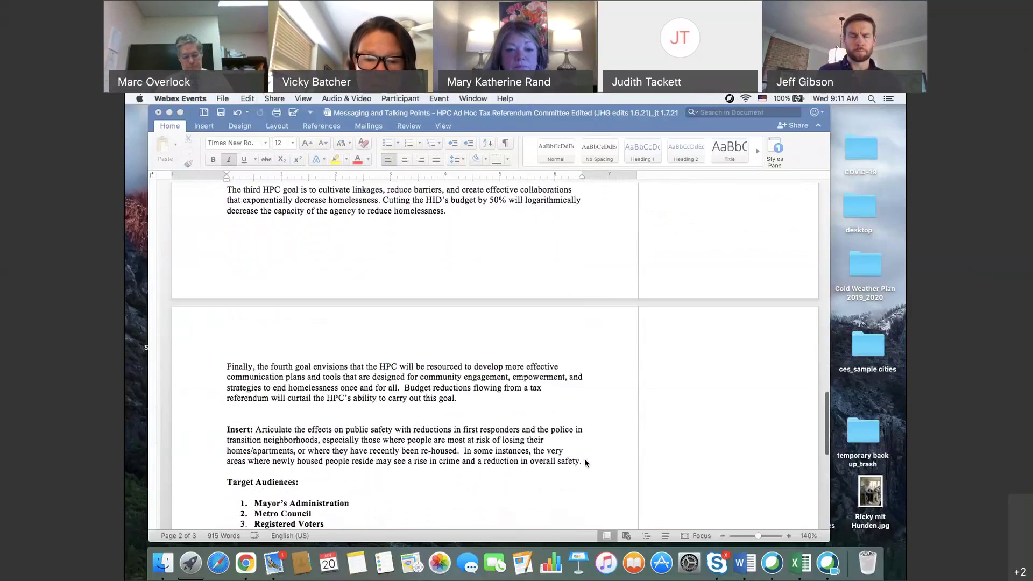
- Delete the public-safety Insert paragraph as a tracked change so the fourth goal leads into Target Audiences
{"action": "left_click", "coordinate": [584, 459]}
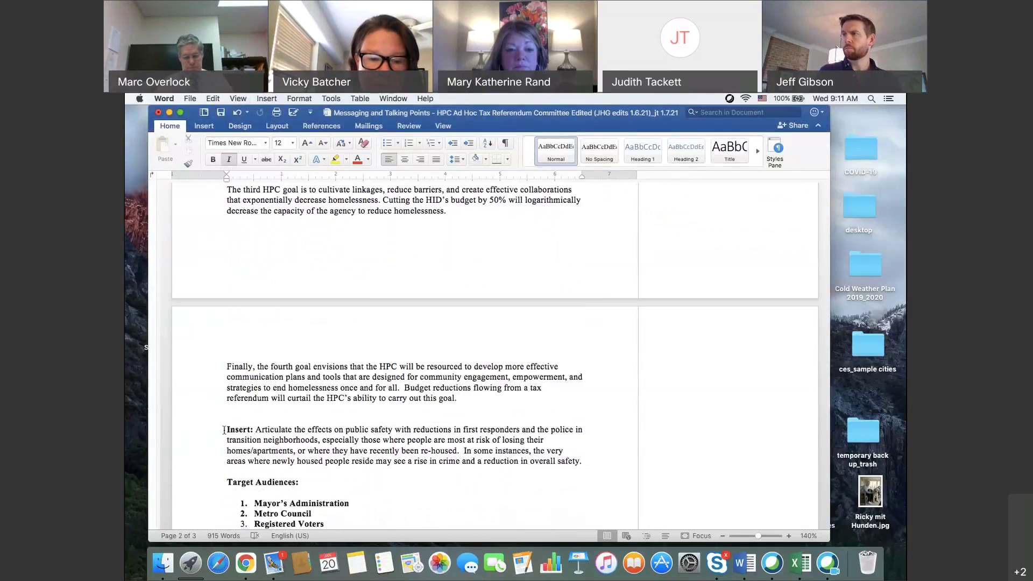
{"action": "left_click_drag", "start_coordinate": [226, 430], "coordinate": [603, 464]}
{"action": "key", "text": "Delete"}
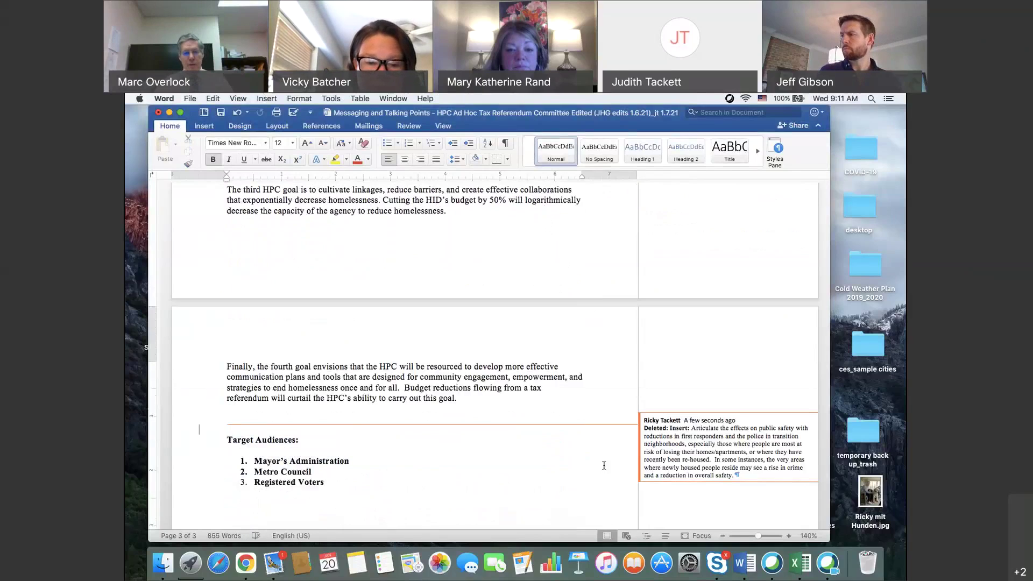
{"action": "scroll", "coordinate": [604, 465], "scroll_direction": "down", "scroll_amount": 5}
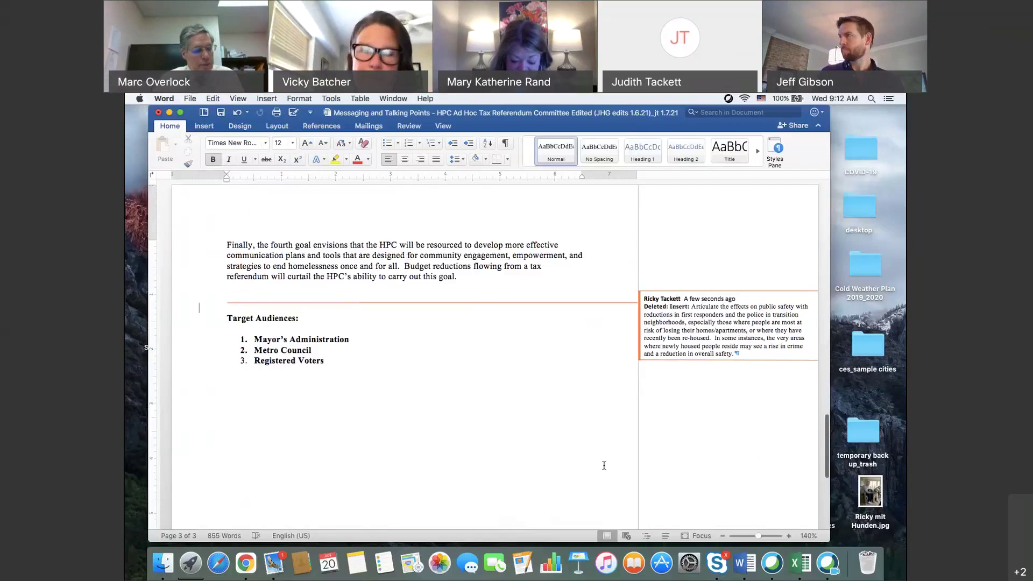
{"action": "scroll", "coordinate": [603, 465], "scroll_direction": "down", "scroll_amount": 2}
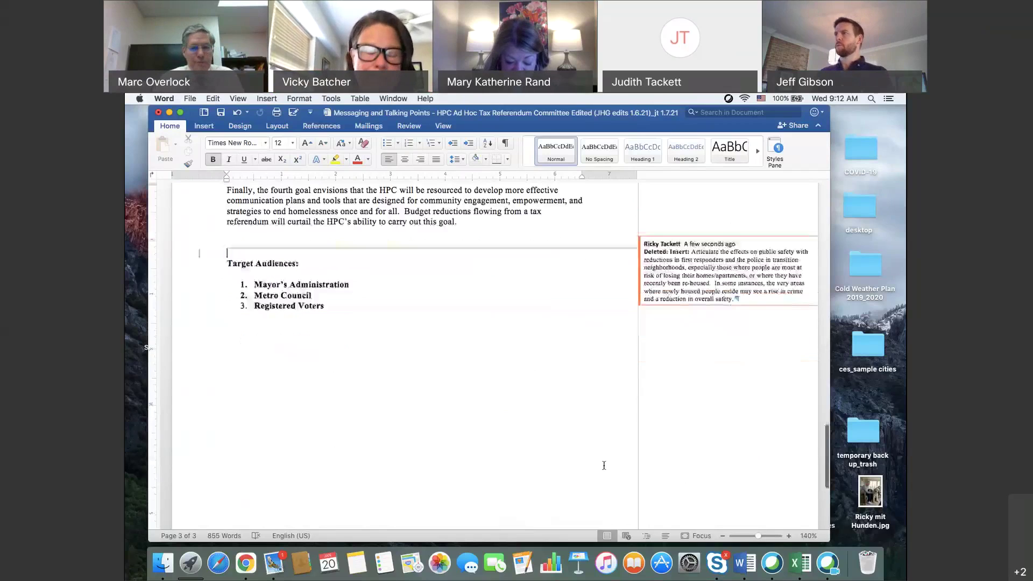
{"action": "scroll", "coordinate": [604, 466], "scroll_direction": "up", "scroll_amount": 10}
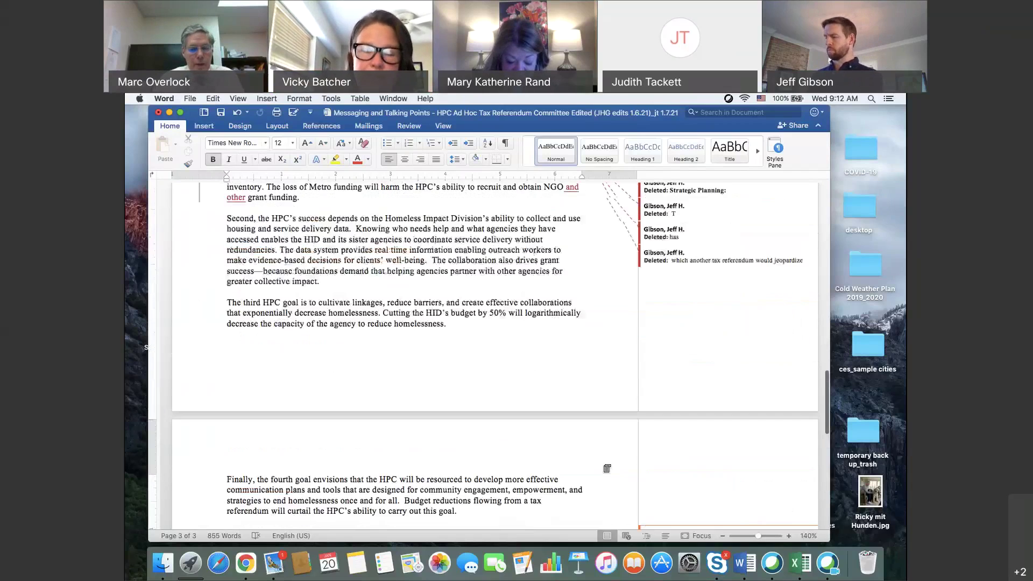
- Open the Save As dialog from the File menu
{"action": "scroll", "coordinate": [607, 469], "scroll_direction": "up", "scroll_amount": 9}
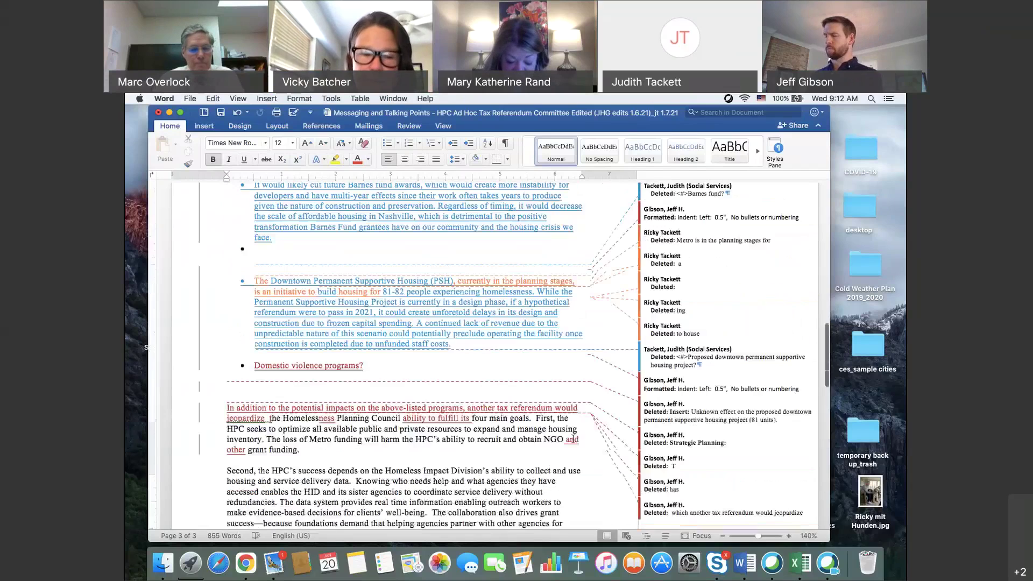
{"action": "left_click", "coordinate": [189, 98]}
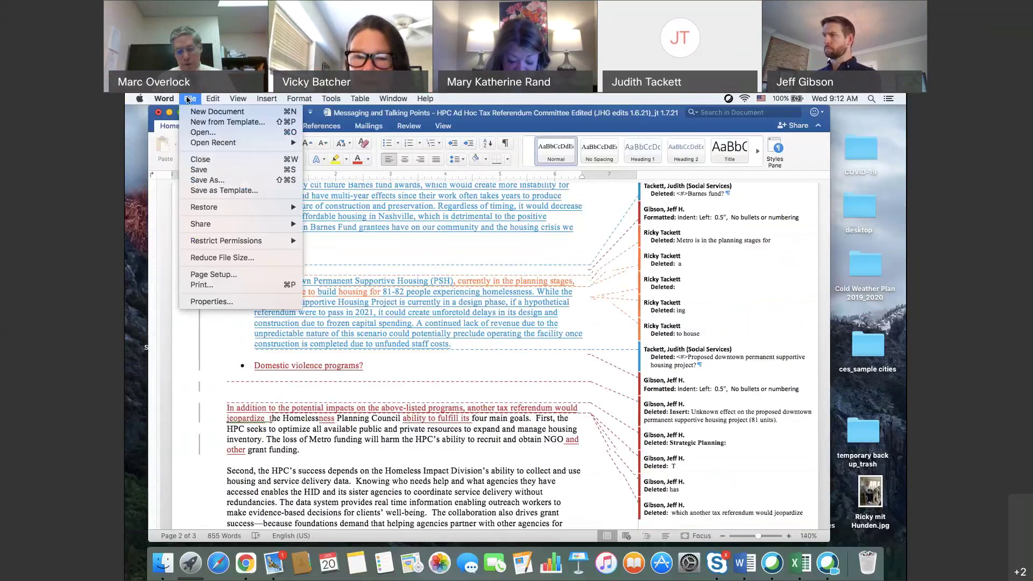
{"action": "left_click", "coordinate": [235, 194]}
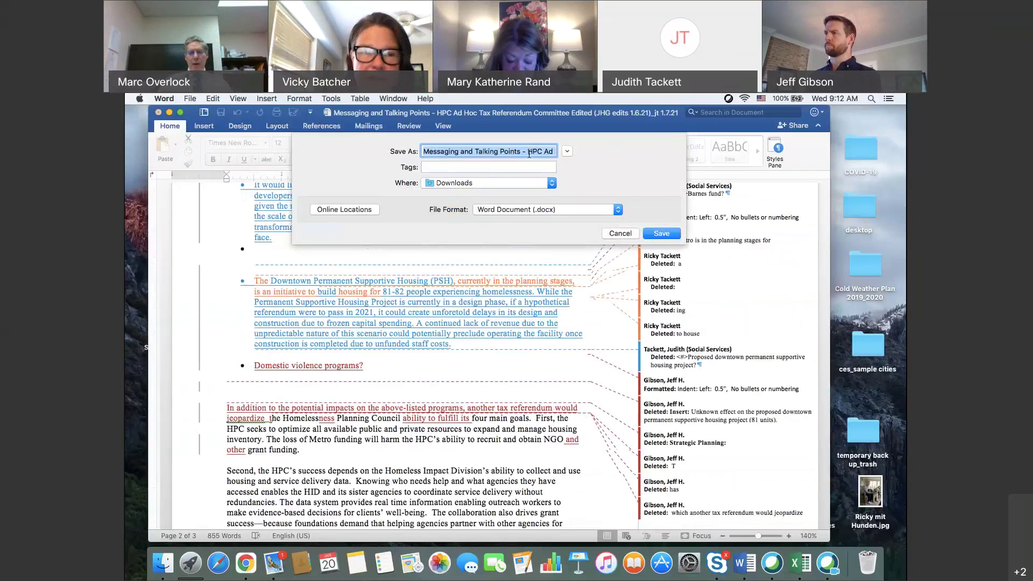
- Save to the Desktop, changing the file name's ending to 1.20.21: 'Messaging and Talking Points - 1.20.21'
{"action": "left_click", "coordinate": [552, 184]}
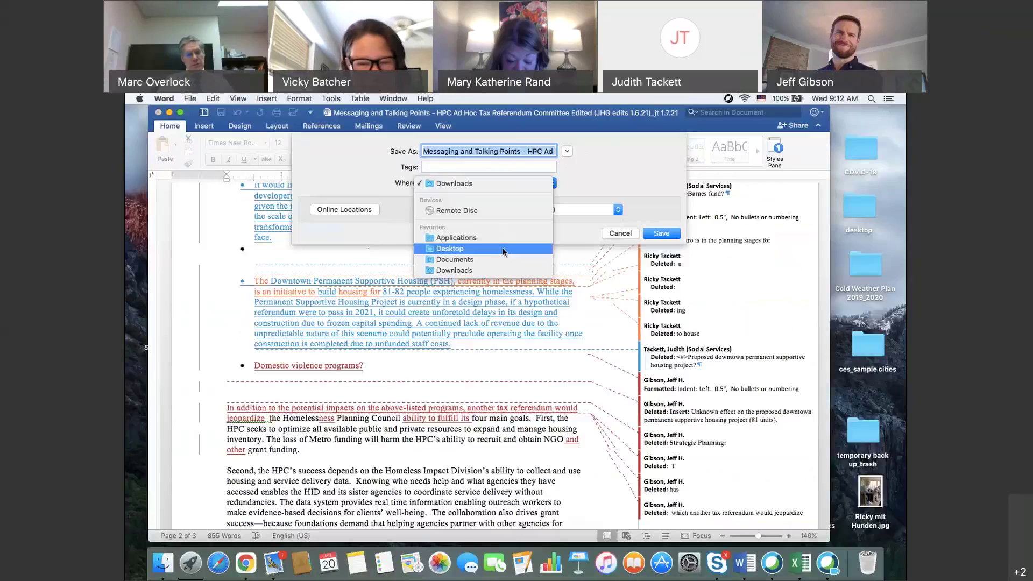
{"action": "left_click", "coordinate": [450, 218]}
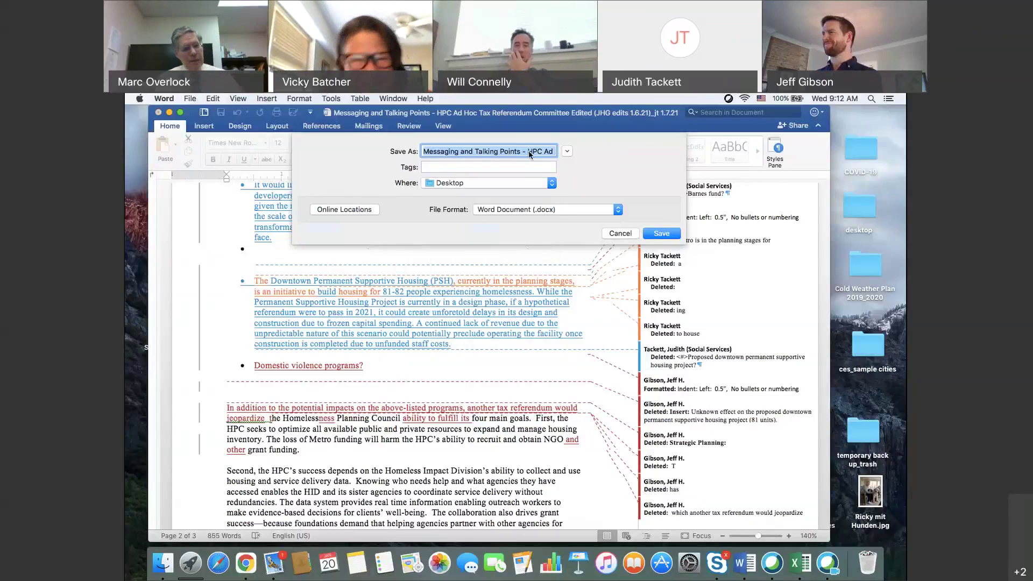
{"action": "left_click", "coordinate": [529, 151]}
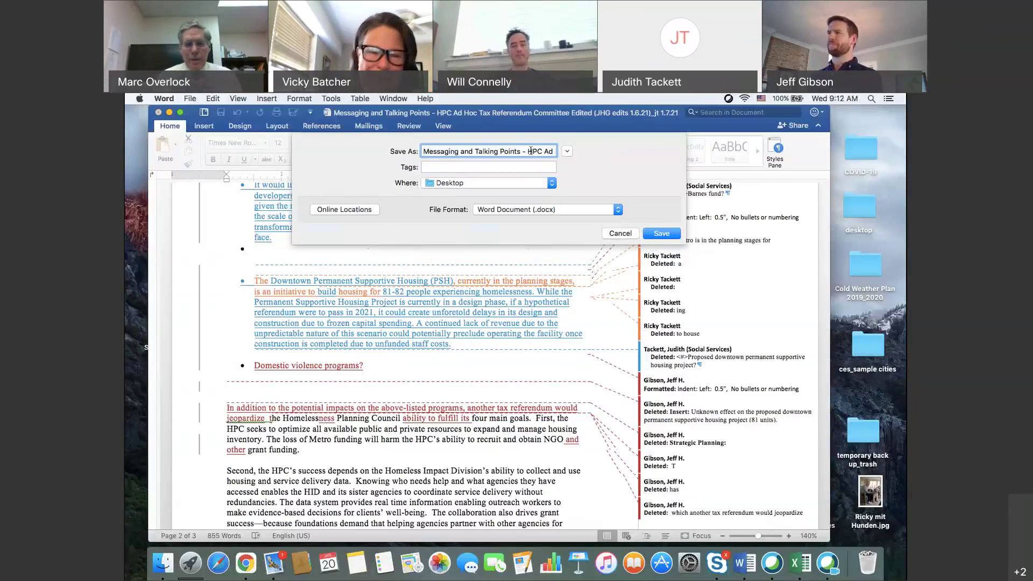
{"action": "left_click_drag", "start_coordinate": [528, 151], "coordinate": [566, 153]}
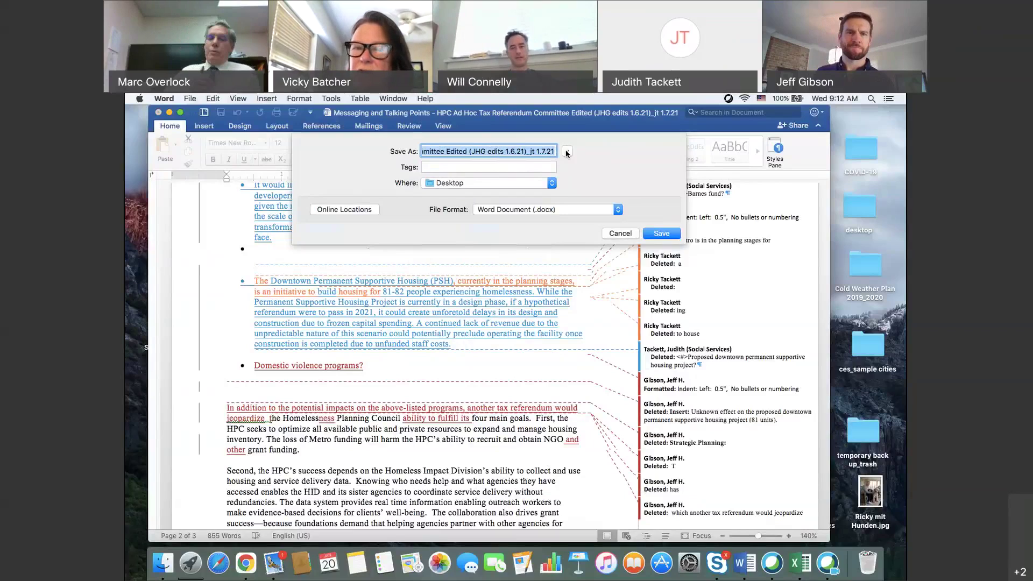
{"action": "type", "text": "1.2"}
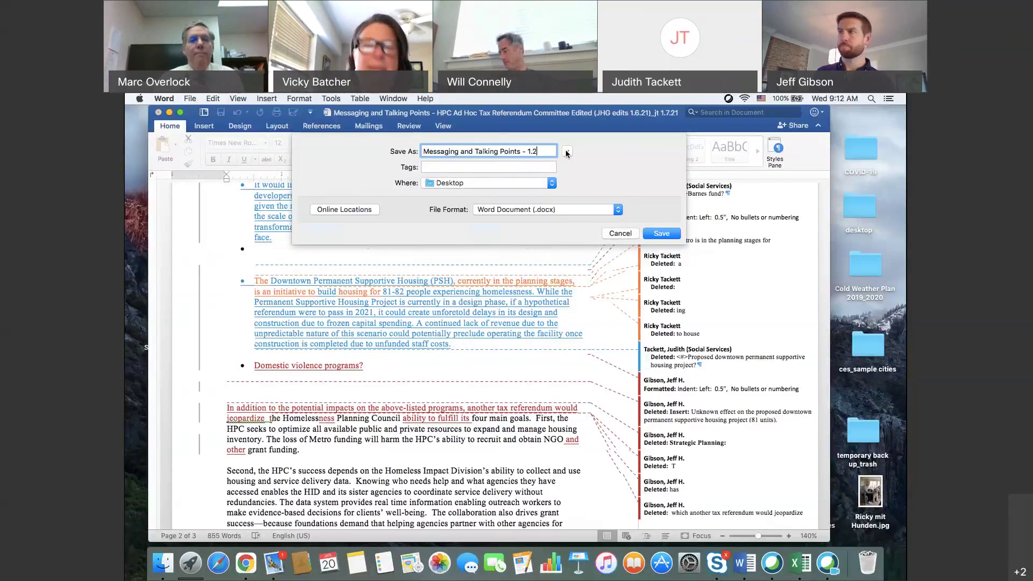
{"action": "type", "text": "0.21"}
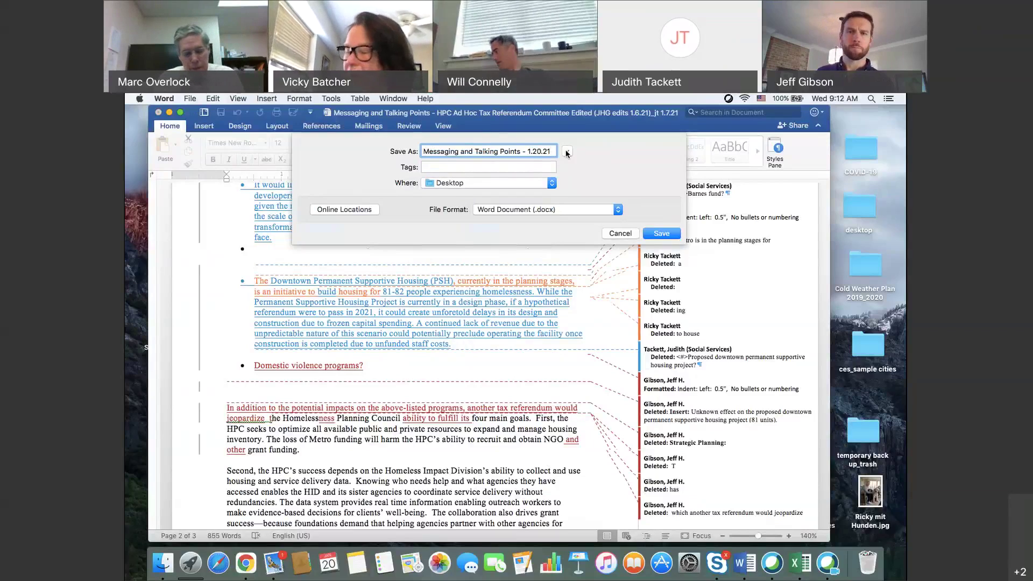
{"action": "left_click", "coordinate": [657, 234]}
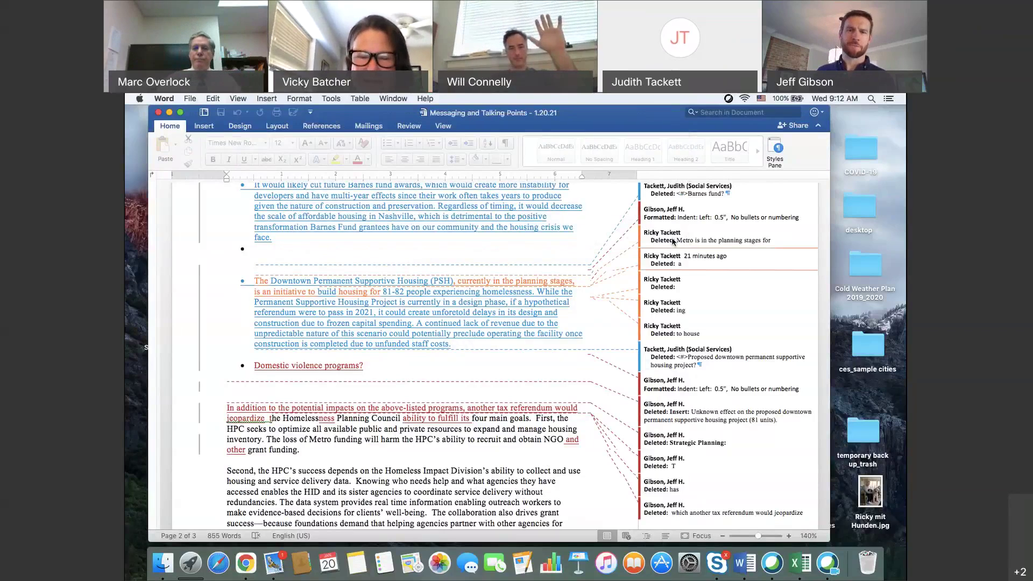